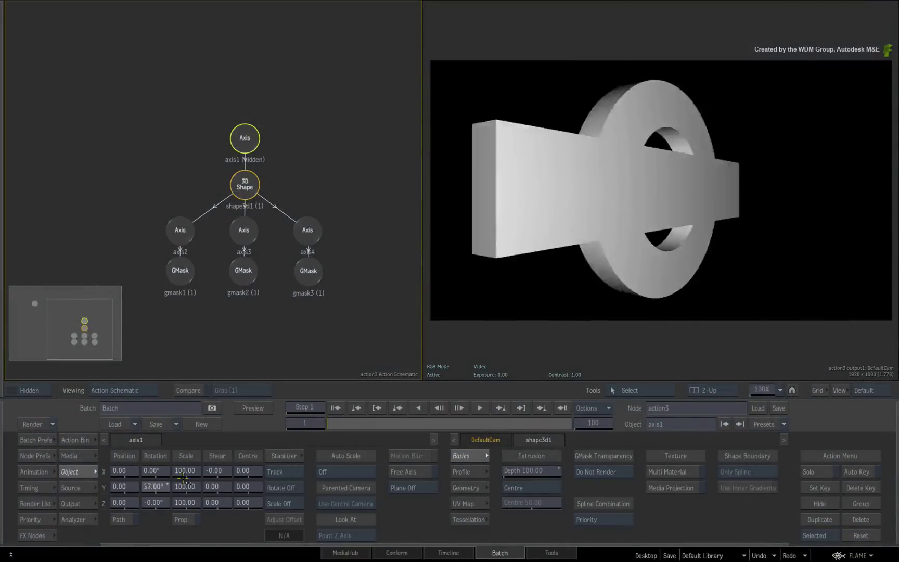
Step: Tumble the example shape, reset its X, Y and Z rotations to 0, and select it
mouse_move(189, 478)
mouse_down()
mouse_move(392, 449)
mouse_move(174, 486)
mouse_move(154, 472)
mouse_move(335, 405)
mouse_up()
mouse_move(162, 486)
mouse_down()
mouse_move(171, 486)
mouse_move(156, 495)
mouse_move(196, 488)
mouse_move(112, 455)
mouse_up()
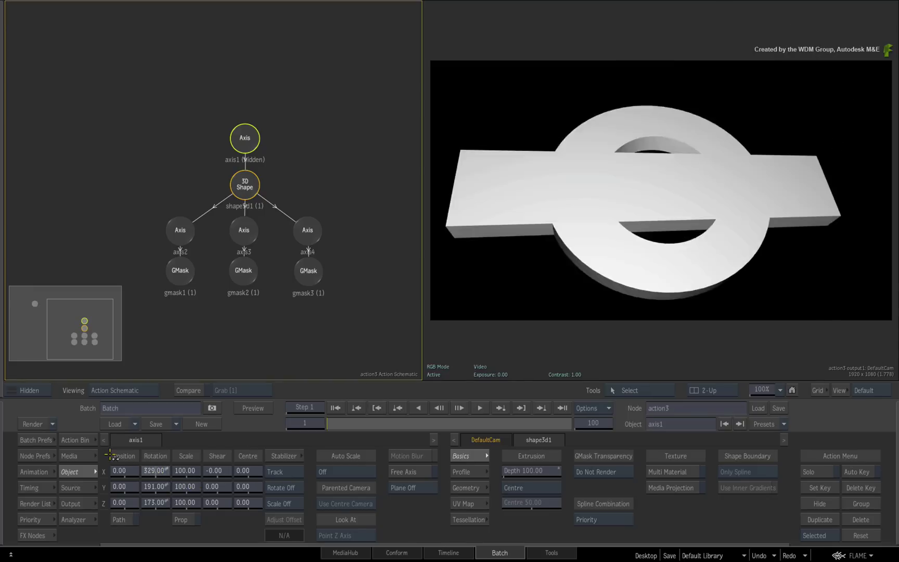
ctrl+click(155, 471)
ctrl+click(154, 486)
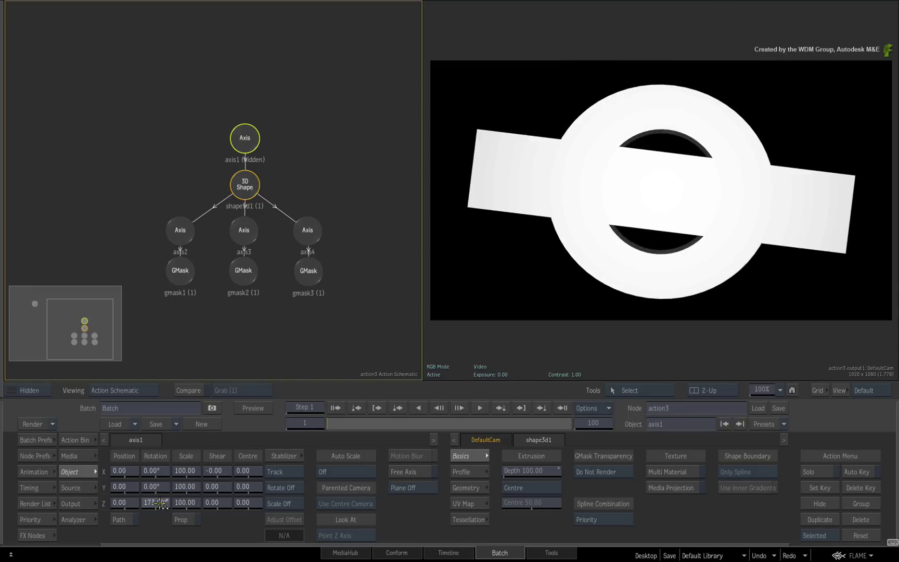
ctrl+click(160, 504)
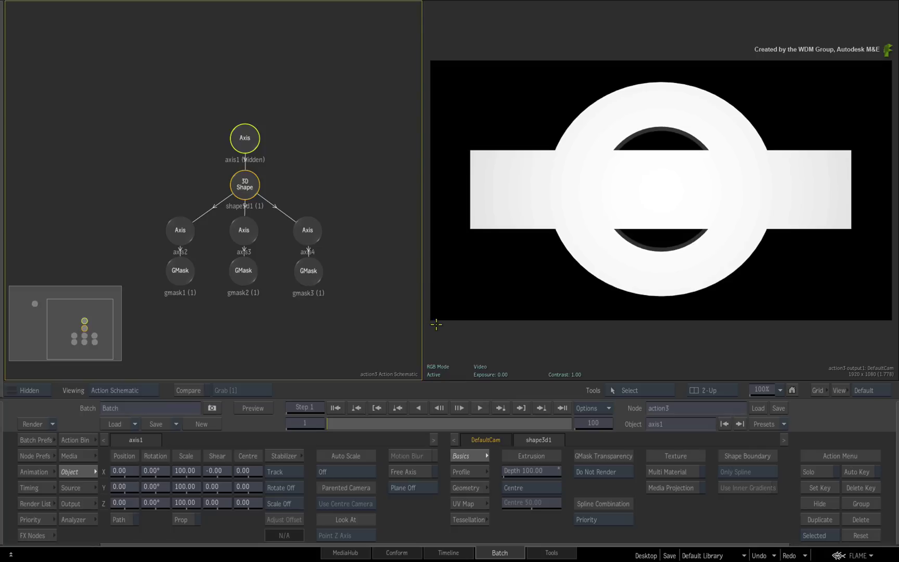
click(696, 276)
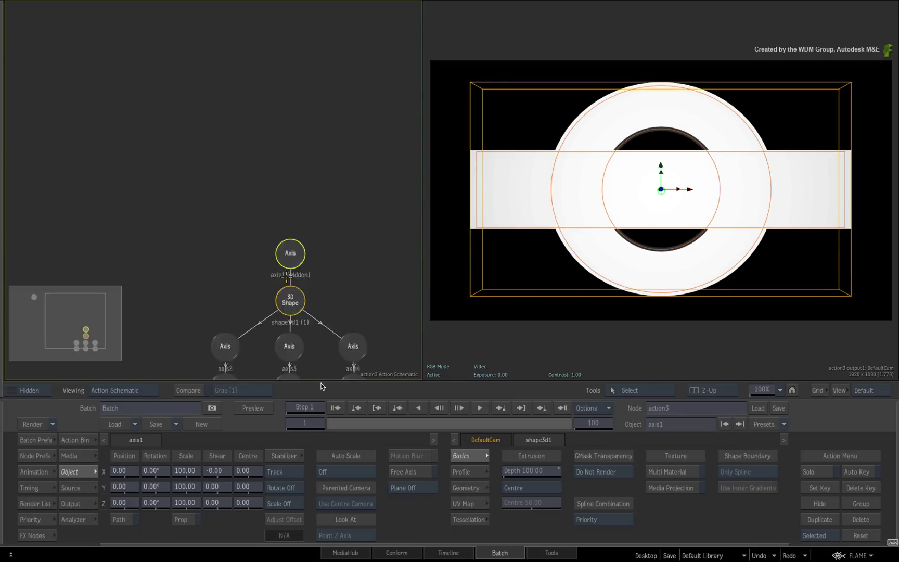
Step: Clear the existing Action nodes and add a new 3D Shape from the Action Bin
drag(269, 159, 315, 372)
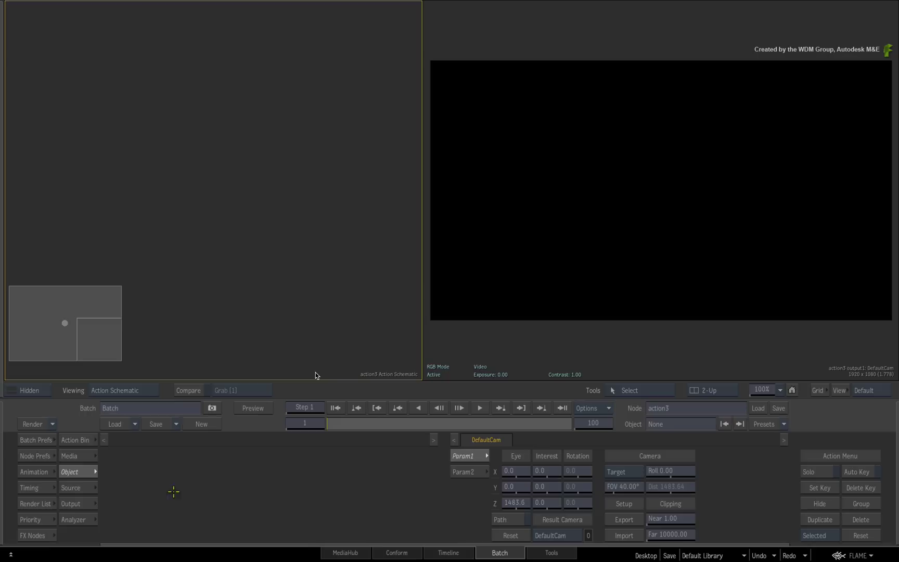
click(74, 440)
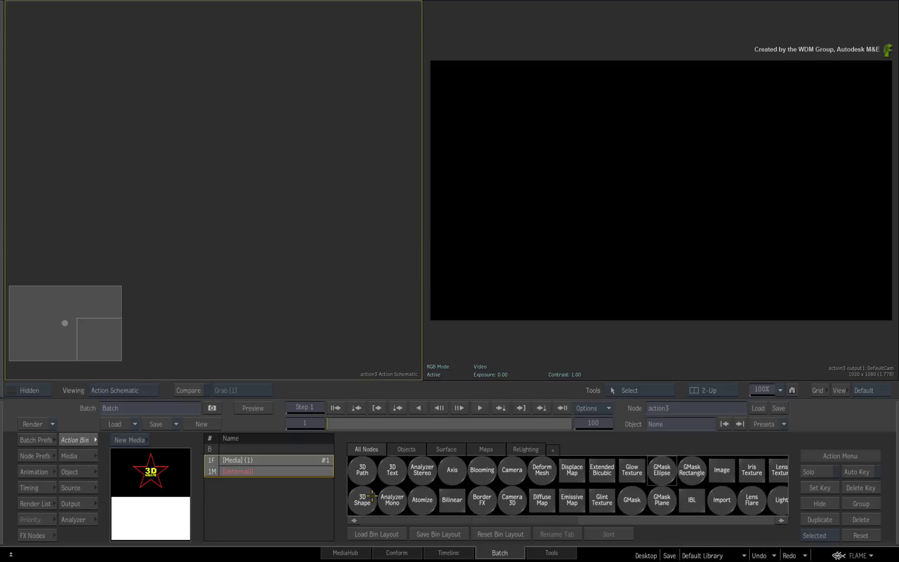
click(363, 499)
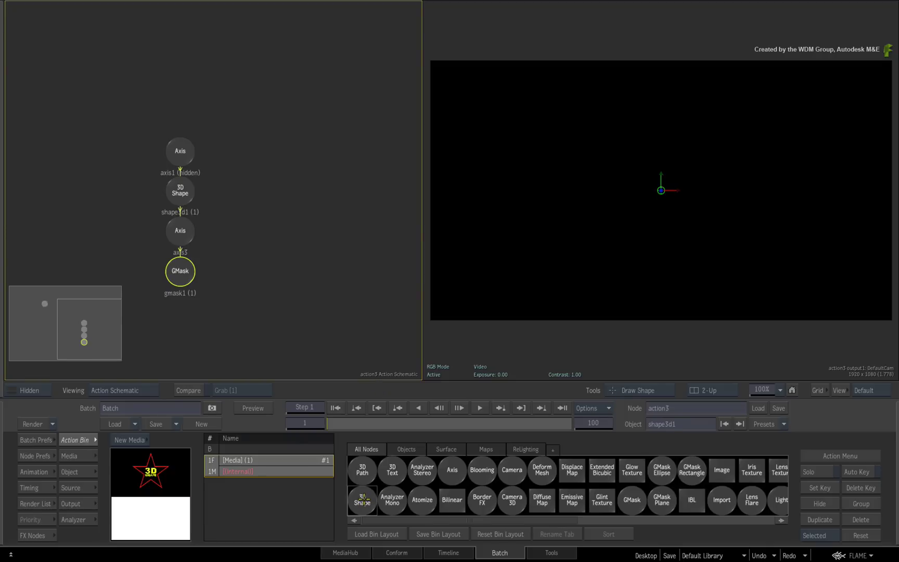
Step: Delete the default axis3 and GMask nodes, then select shape3d1
mouse_move(263, 275)
mouse_down()
mouse_move(333, 261)
mouse_move(312, 275)
mouse_up()
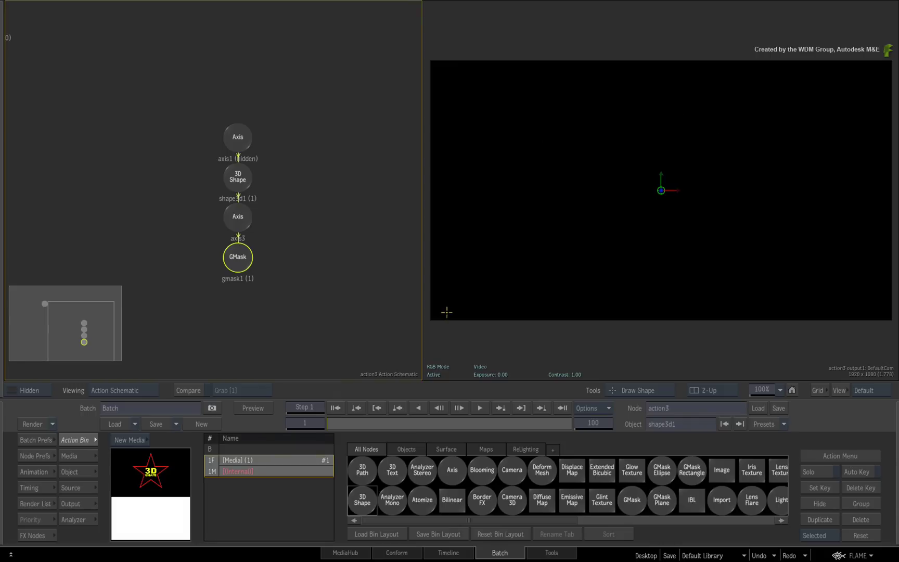
drag(345, 317, 332, 344)
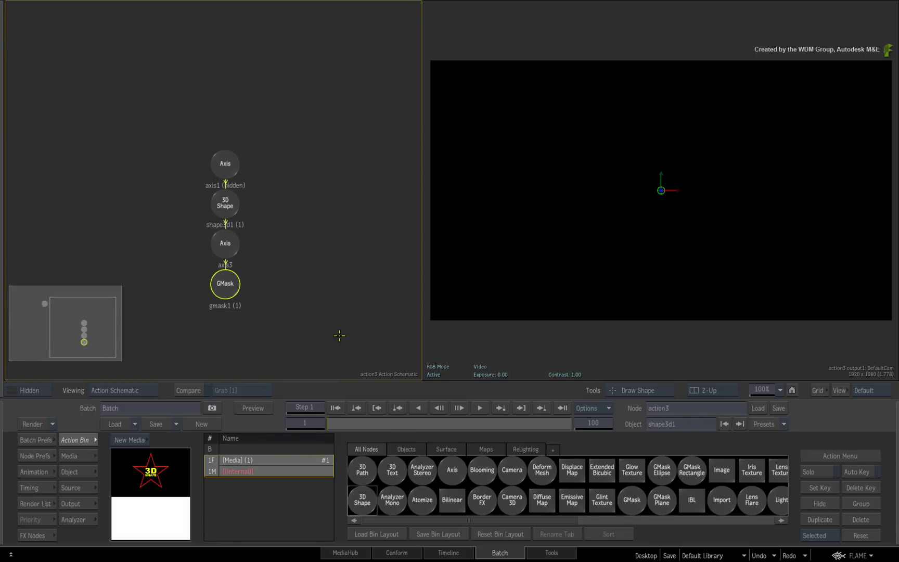
key(grave)
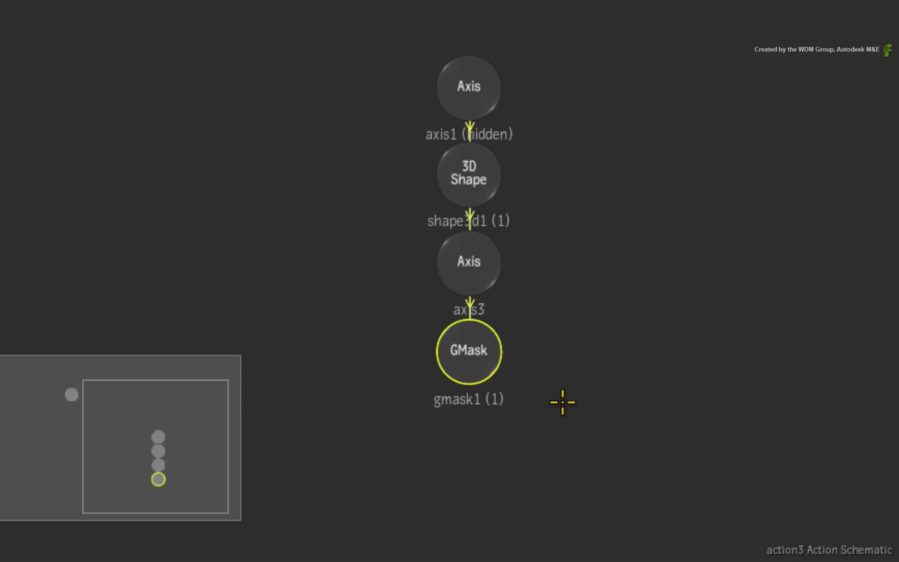
click(457, 269)
drag(457, 269, 508, 559)
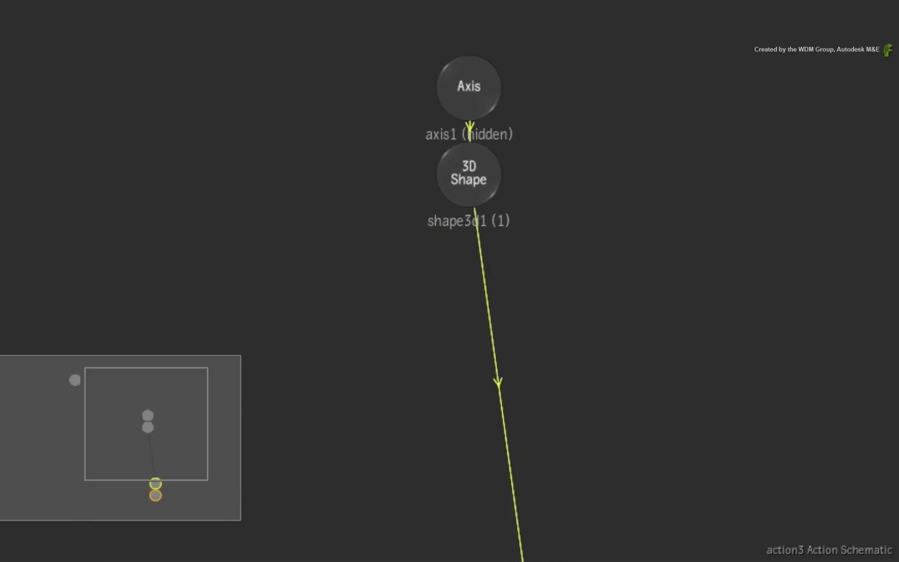
key(Delete)
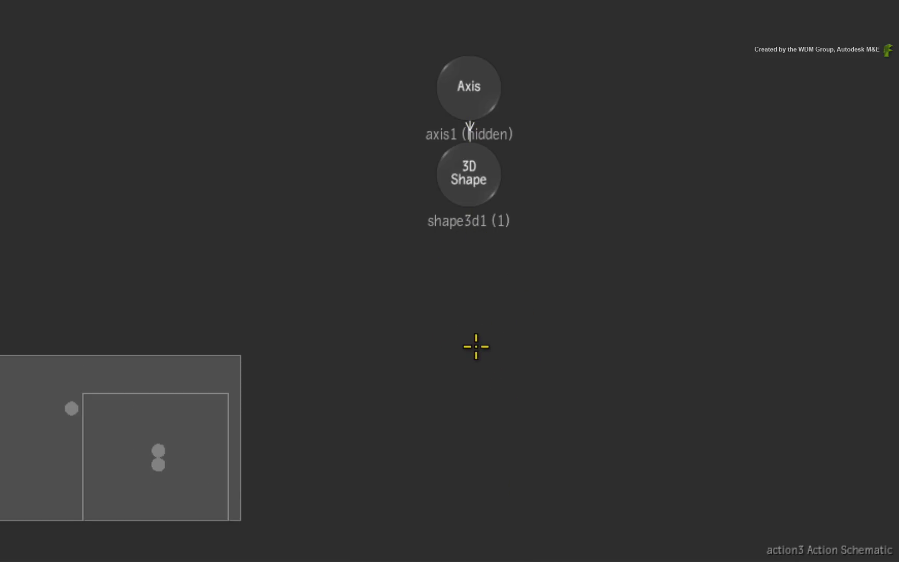
click(463, 186)
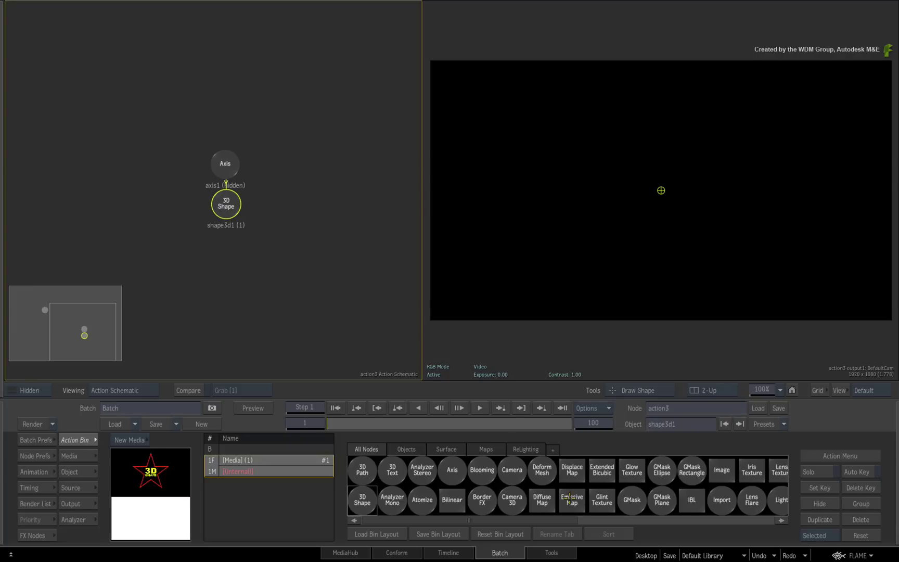
Step: Attach a GMask Ellipse, set the 3D Shape's Extrusion Depth to 50, and check shading preferences
click(662, 473)
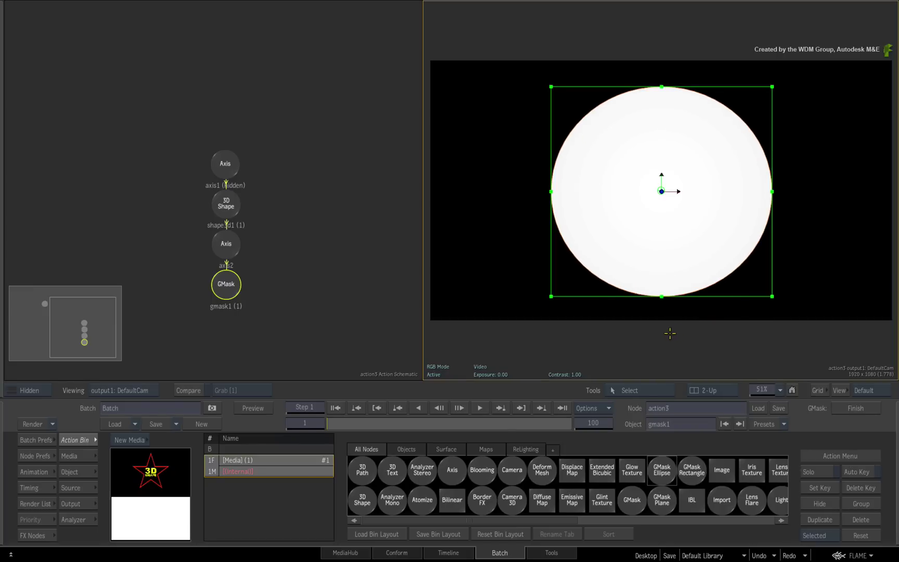
click(233, 215)
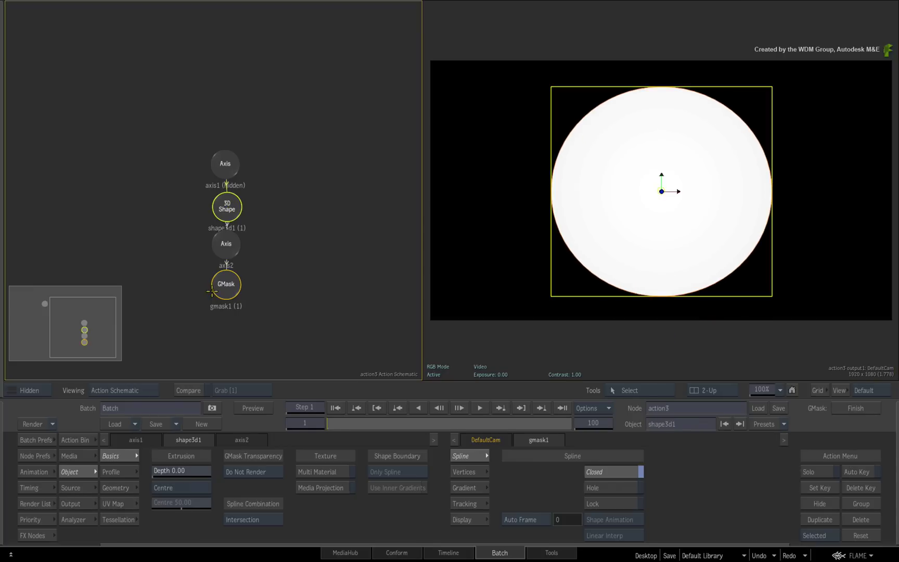
click(191, 469)
text(5)
key(Return)
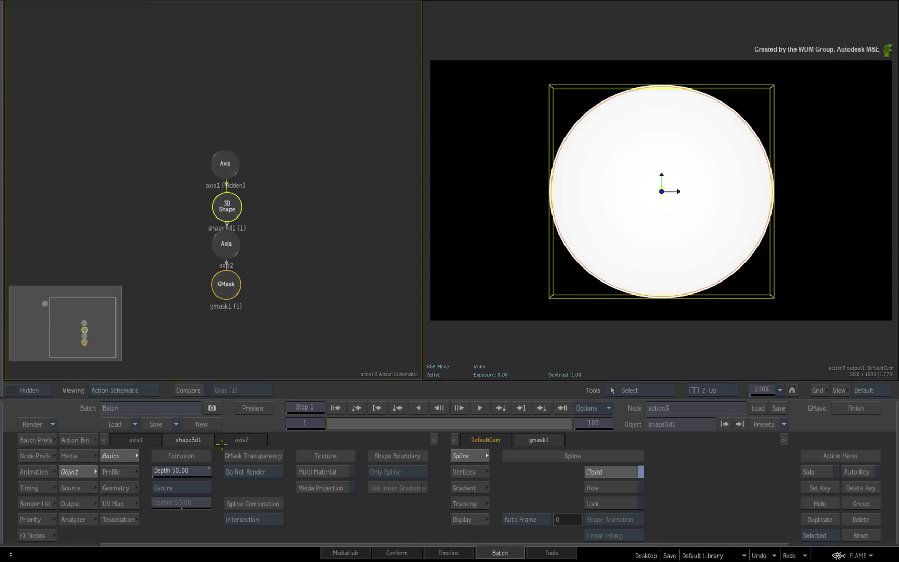
click(37, 456)
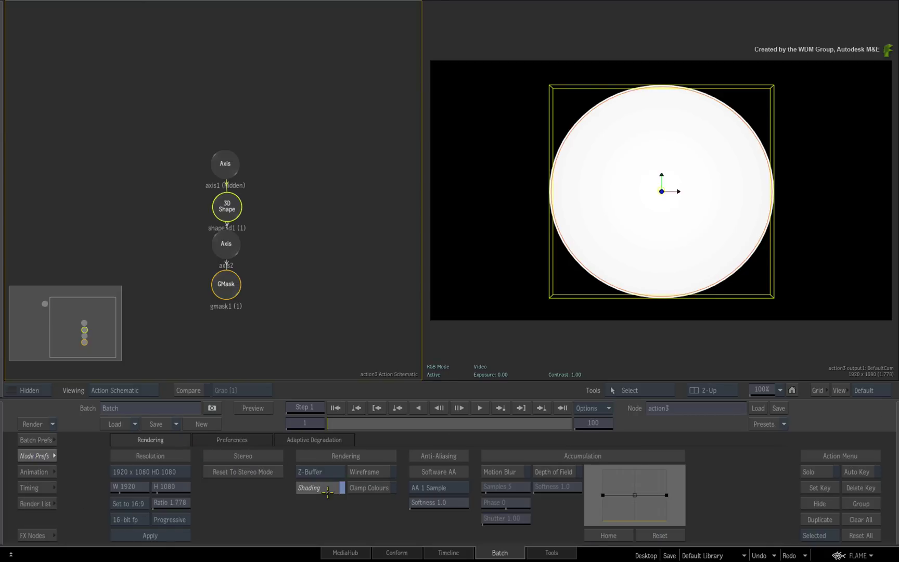
key(Escape)
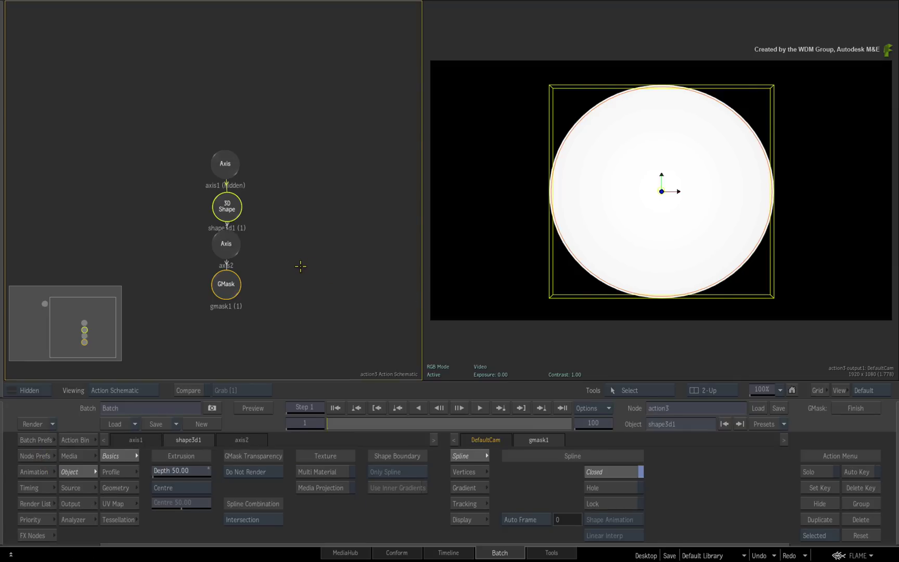
Step: Add a GMask Rectangle under shape3d1, drawn as a wide band across the circle
click(88, 441)
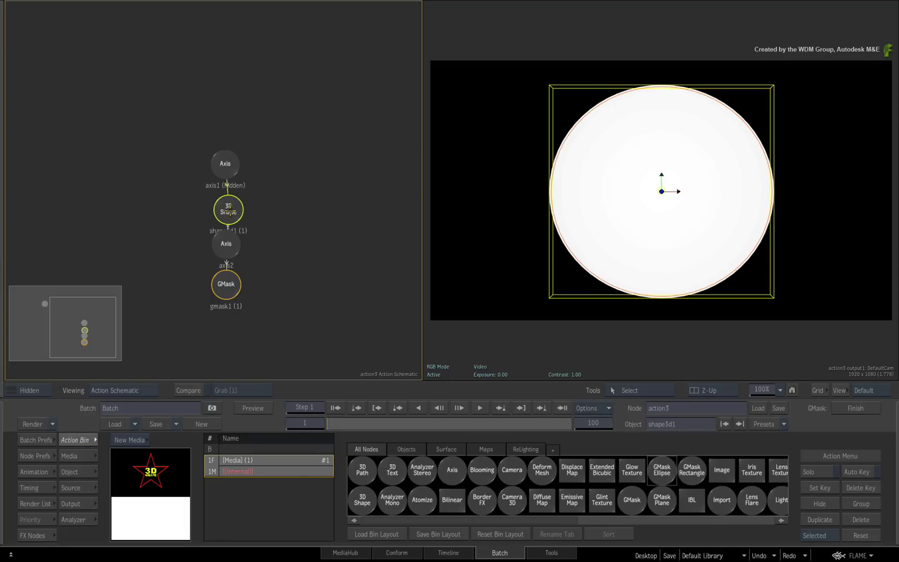
drag(232, 220, 233, 216)
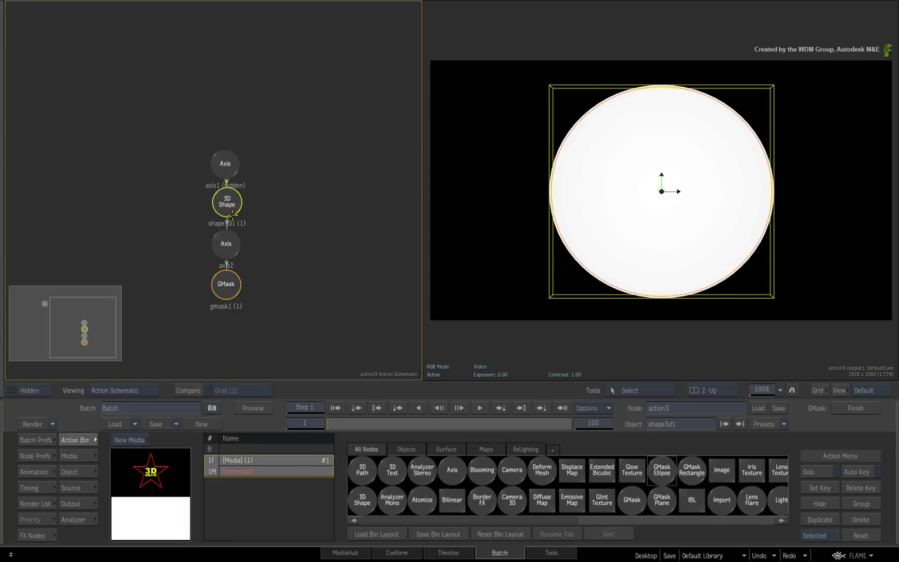
click(690, 472)
key(grave)
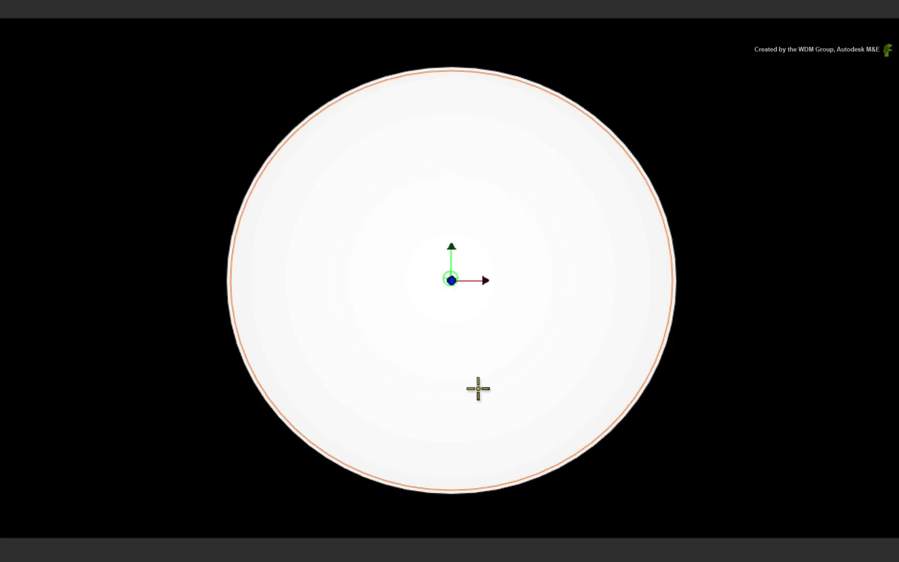
mouse_move(462, 279)
mouse_down()
mouse_move(789, 355)
mouse_move(801, 348)
mouse_up()
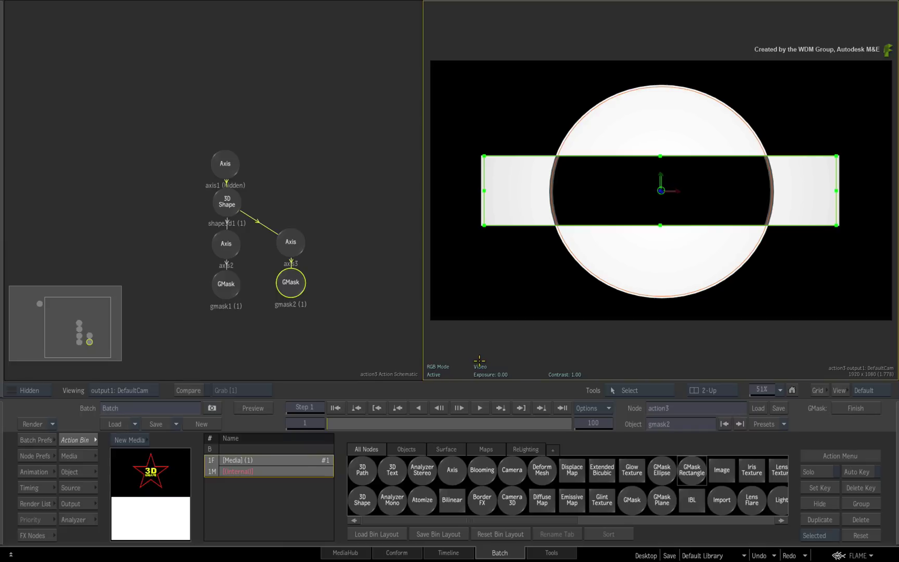
click(227, 204)
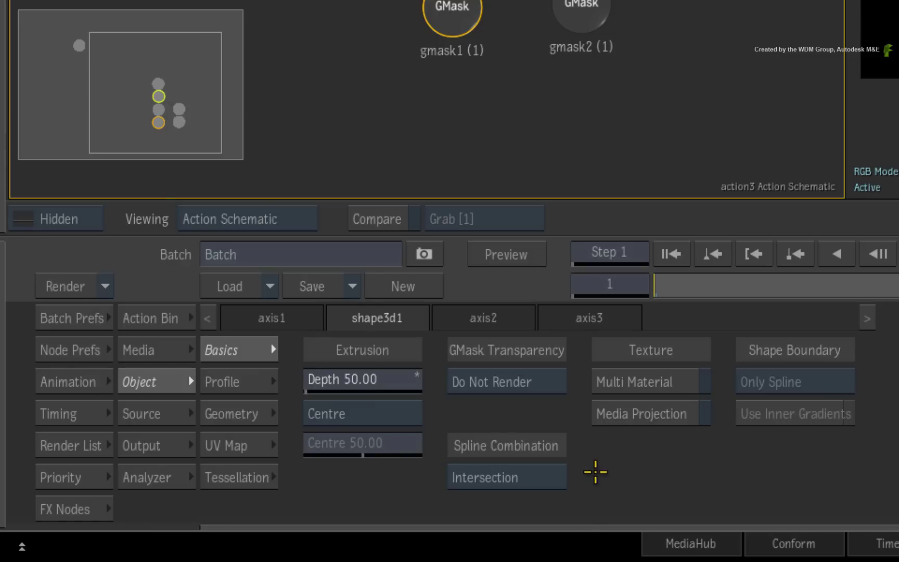
key(o)
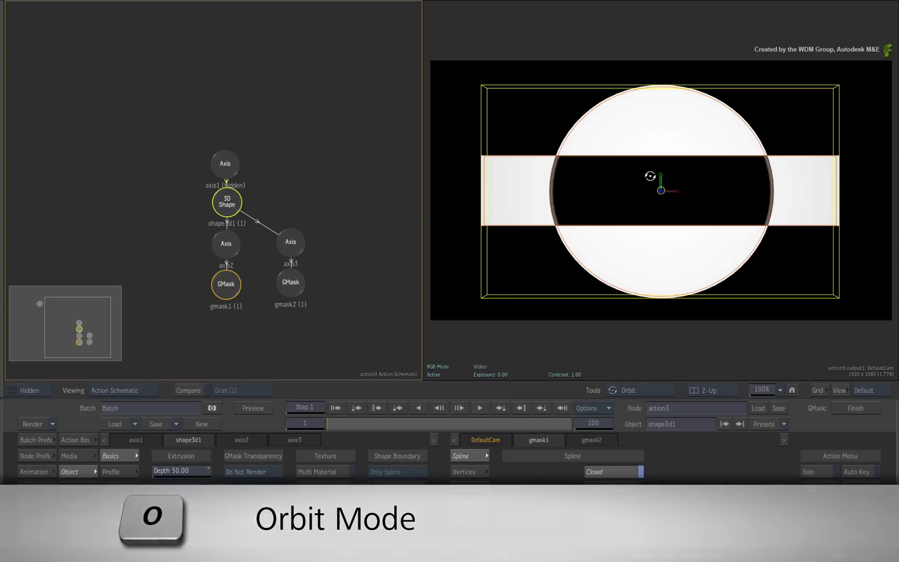
mouse_move(648, 187)
mouse_down()
mouse_move(619, 217)
mouse_move(765, 158)
mouse_move(452, 201)
mouse_move(748, 154)
mouse_move(703, 195)
mouse_move(539, 173)
mouse_up()
mouse_move(213, 243)
mouse_down()
mouse_move(162, 270)
mouse_move(691, 285)
mouse_move(412, 473)
mouse_move(422, 555)
mouse_move(380, 378)
mouse_move(24, 454)
mouse_move(410, 386)
mouse_move(253, 77)
mouse_move(302, 423)
mouse_move(359, 40)
mouse_move(445, 410)
mouse_move(241, 200)
mouse_move(775, 433)
mouse_move(726, 225)
mouse_move(803, 233)
mouse_move(789, 221)
mouse_up()
key(grave)
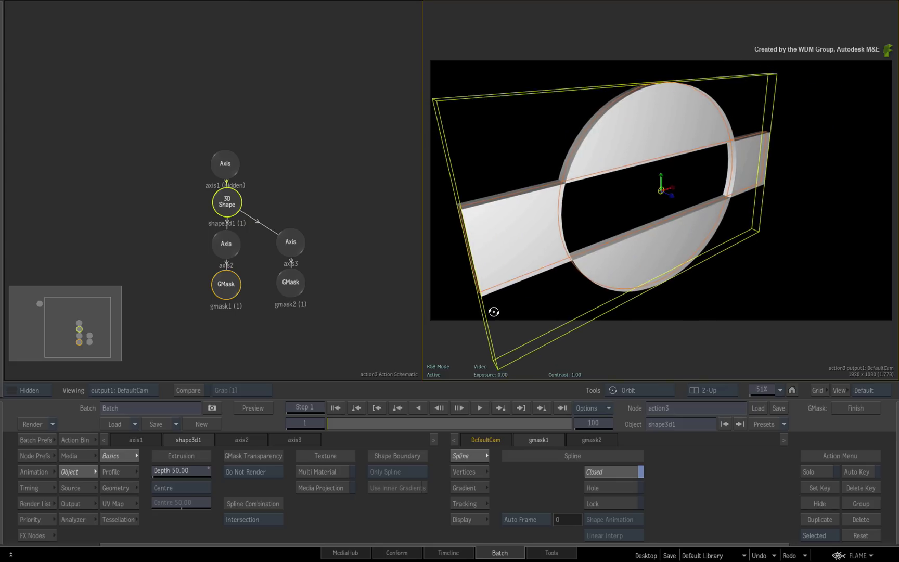
click(288, 249)
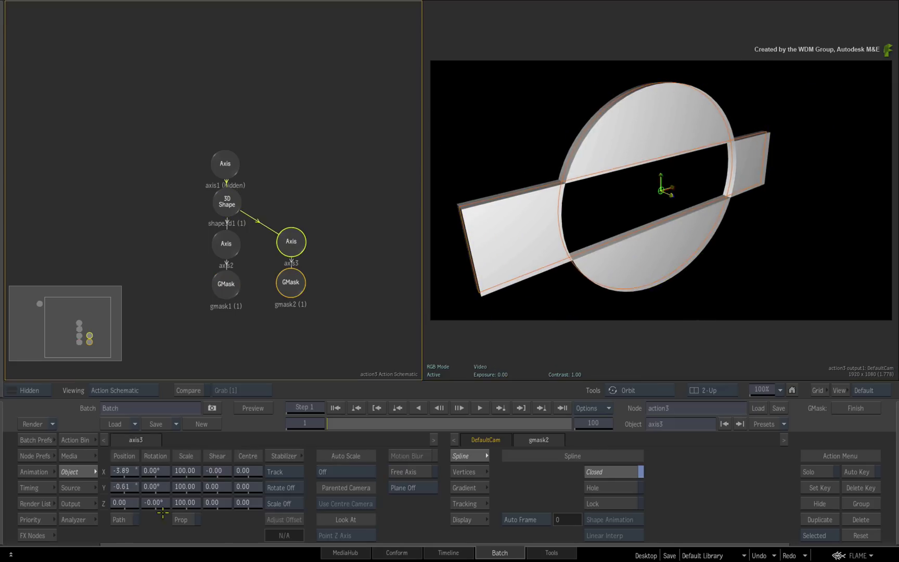
drag(126, 490, 211, 490)
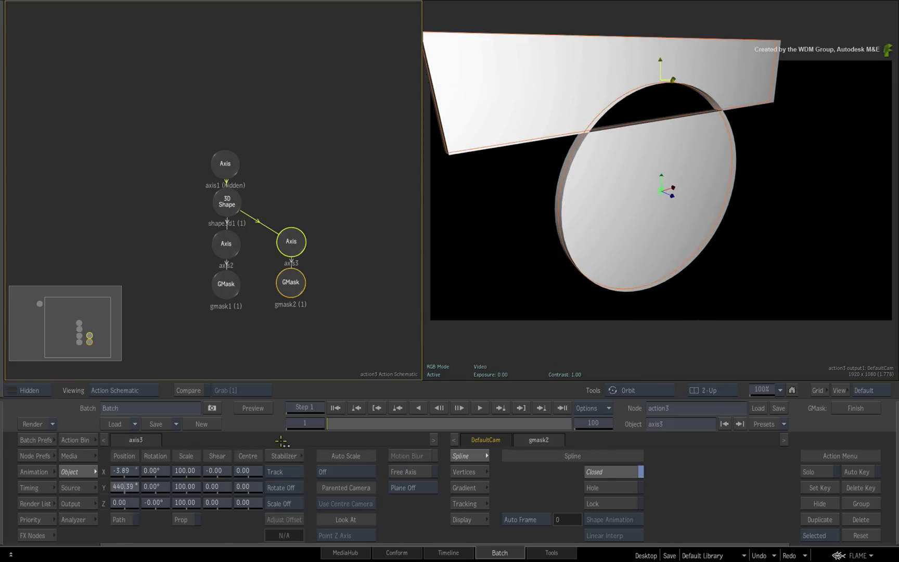
key(grave)
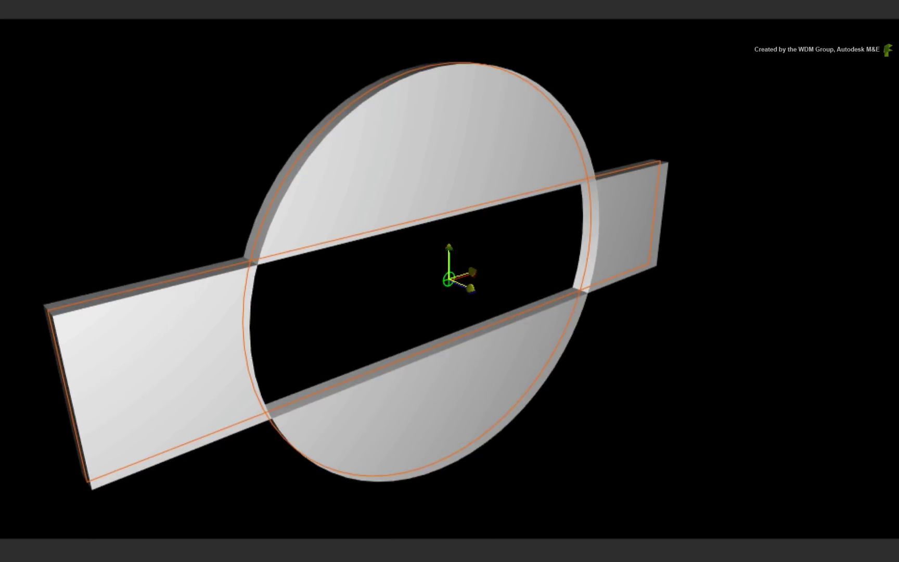
mouse_move(612, 243)
mouse_down()
mouse_move(321, 291)
mouse_move(343, 144)
mouse_move(109, 356)
mouse_move(450, 344)
mouse_move(179, 441)
mouse_move(14, 542)
mouse_move(704, 340)
mouse_move(269, 301)
mouse_move(299, 474)
mouse_up()
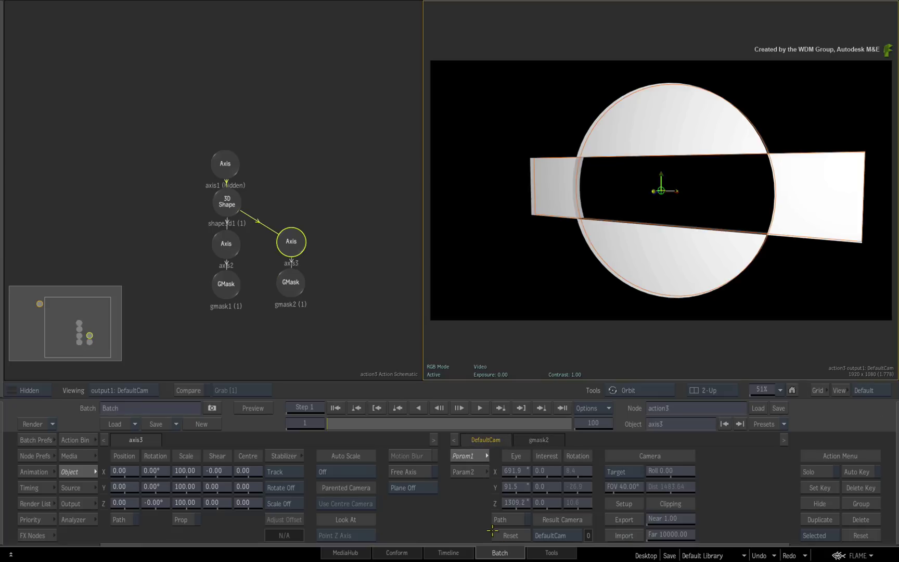
click(506, 532)
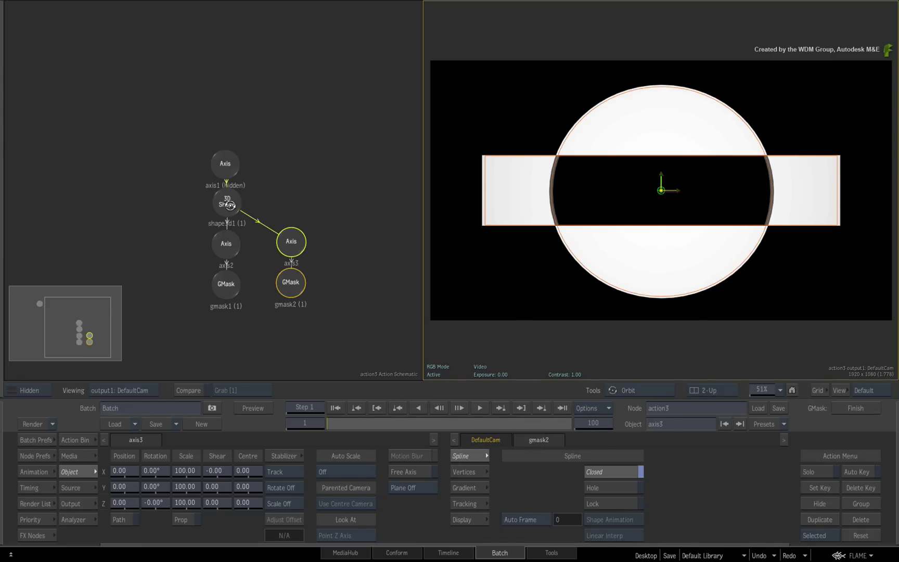
Step: Switch Spline Combination from Intersection to Union and orbit to inspect the merged slab
click(233, 205)
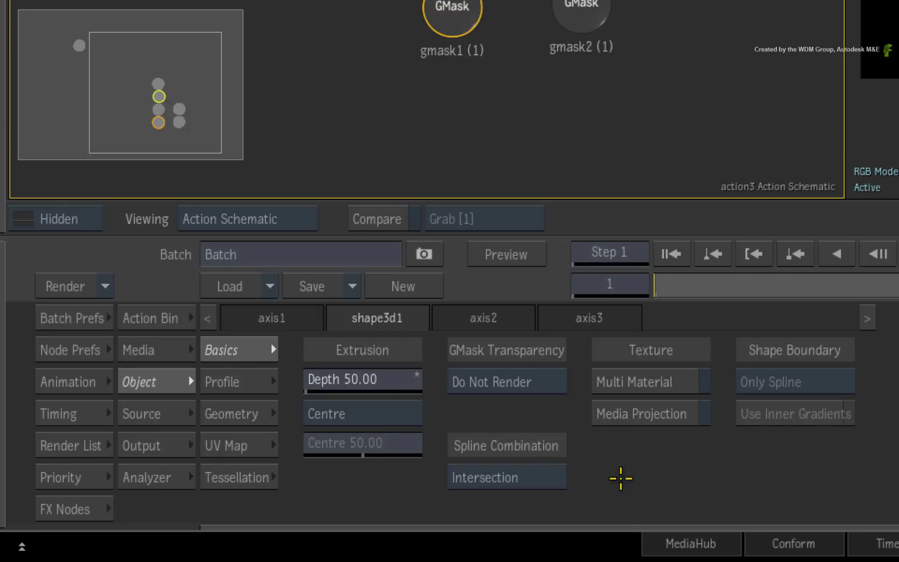
click(562, 478)
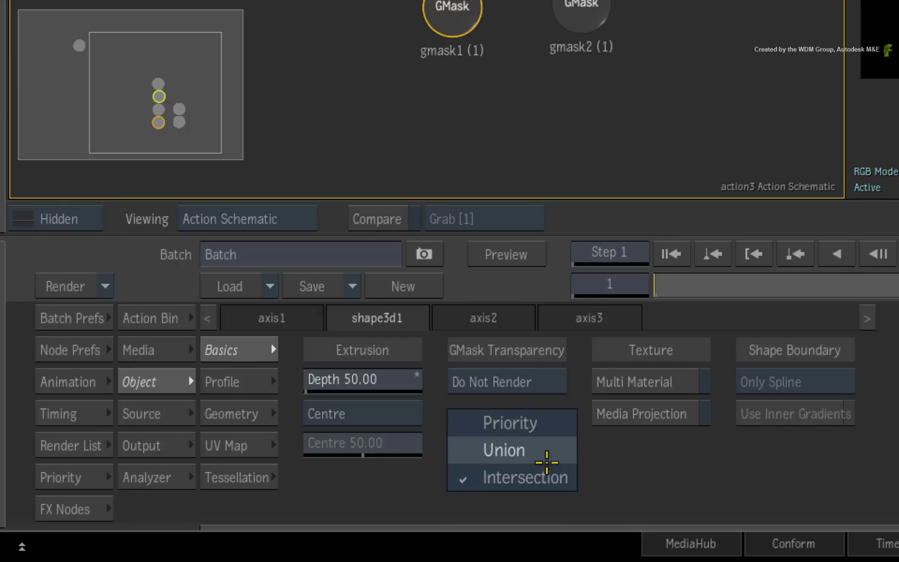
click(544, 451)
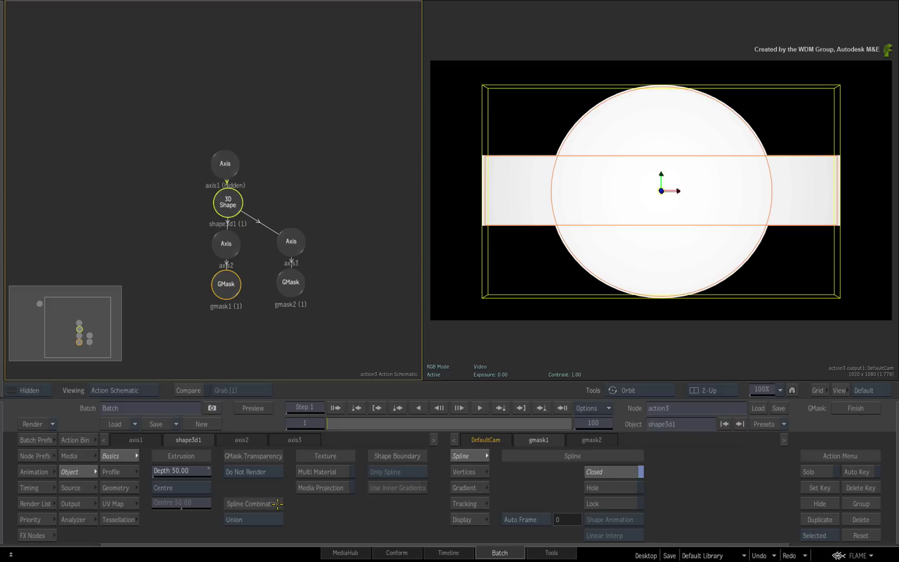
mouse_move(542, 160)
mouse_down()
mouse_move(779, 227)
mouse_move(559, 134)
mouse_move(827, 224)
mouse_move(398, 259)
mouse_move(759, 187)
mouse_move(393, 257)
mouse_move(611, 198)
mouse_move(433, 212)
mouse_up()
mouse_move(6, 322)
mouse_down()
mouse_move(881, 213)
mouse_move(412, 325)
mouse_move(243, 182)
mouse_move(319, 272)
mouse_move(737, 290)
mouse_move(566, 307)
mouse_move(225, 437)
mouse_move(76, 519)
mouse_move(450, 354)
mouse_move(471, 428)
mouse_move(494, 16)
mouse_move(486, 230)
mouse_move(822, 276)
mouse_up()
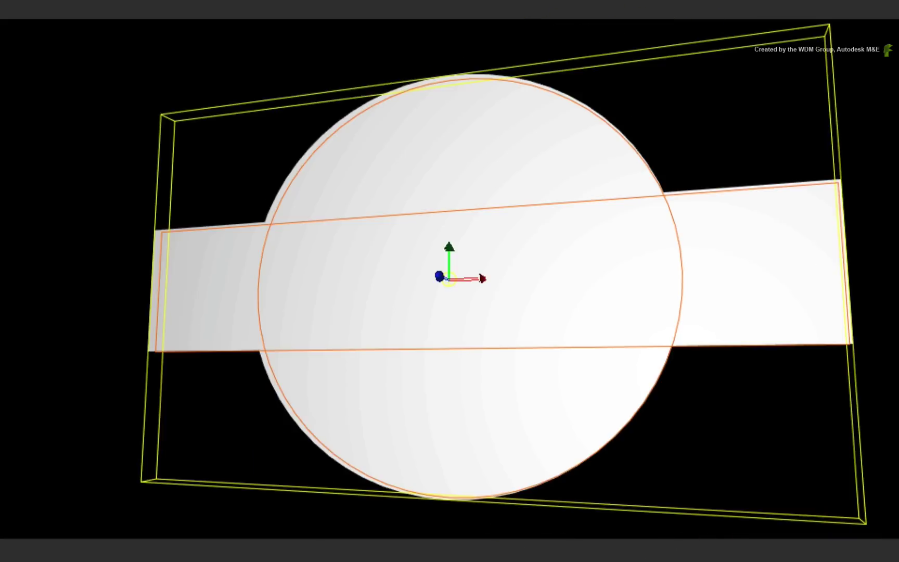
key(i)
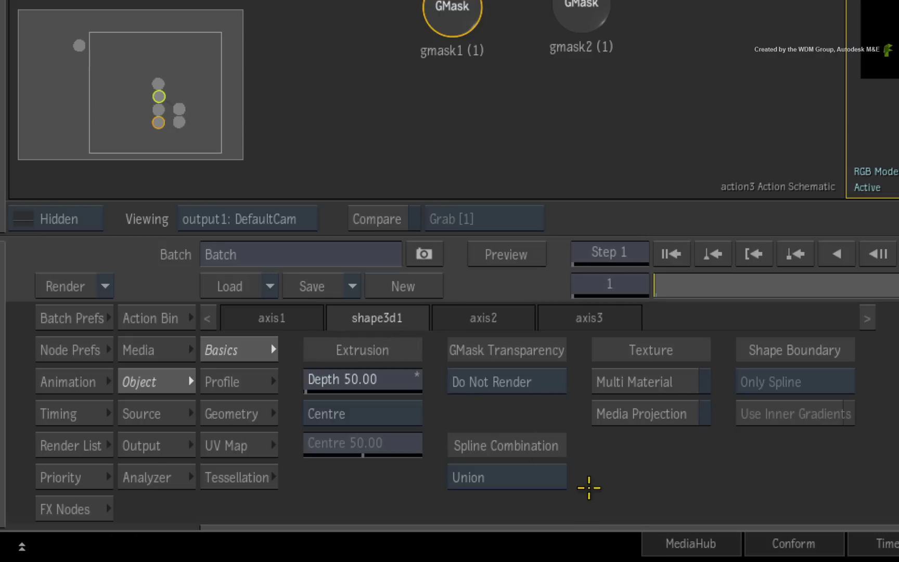
Step: Change Spline Combination from Union to Priority and bring up the Action Bin
click(279, 520)
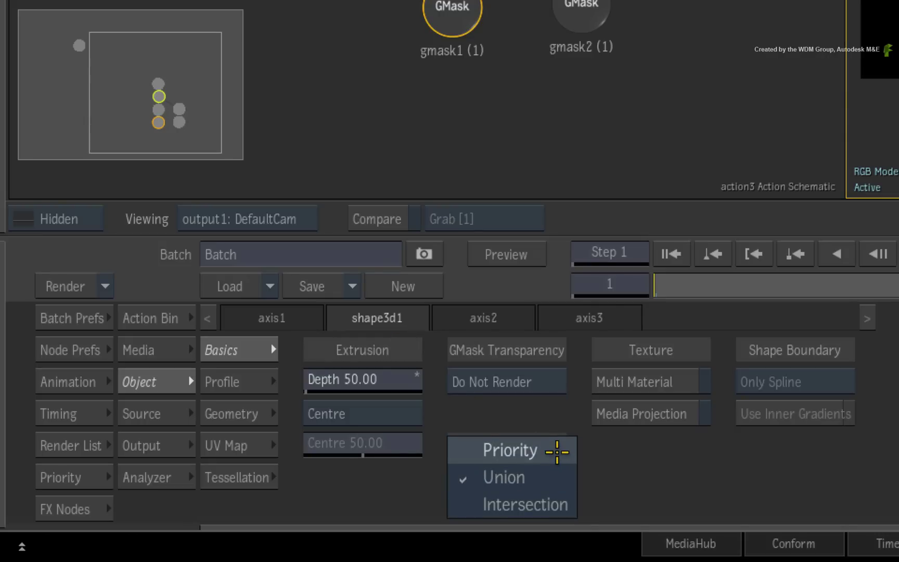
click(558, 452)
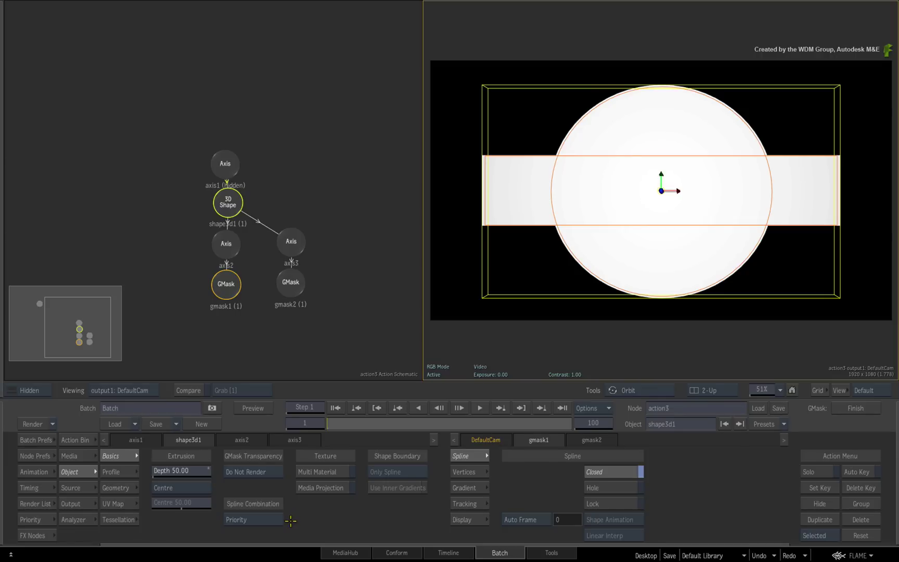
click(76, 440)
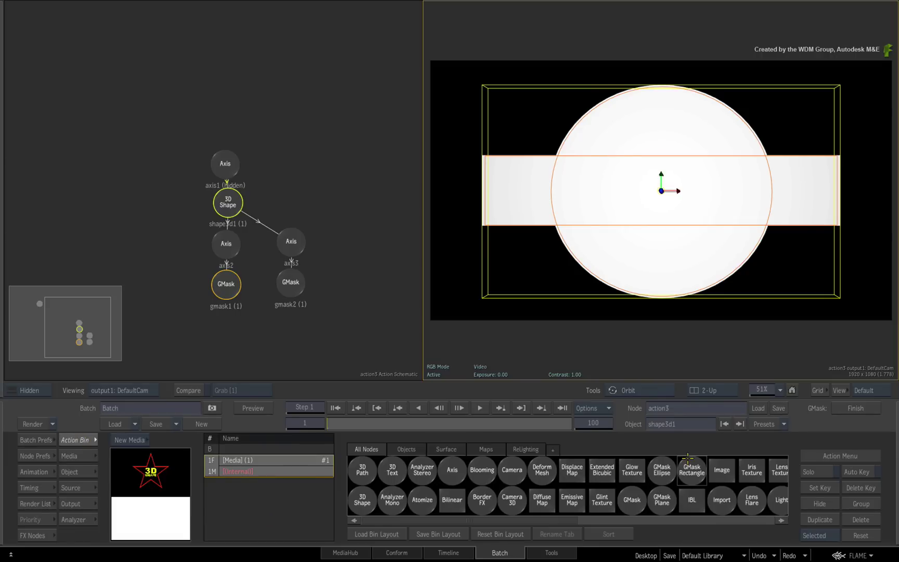
Step: Draw a smaller GMask Ellipse outward from the disc's centre and select it as gmask3
click(659, 468)
drag(657, 187, 722, 252)
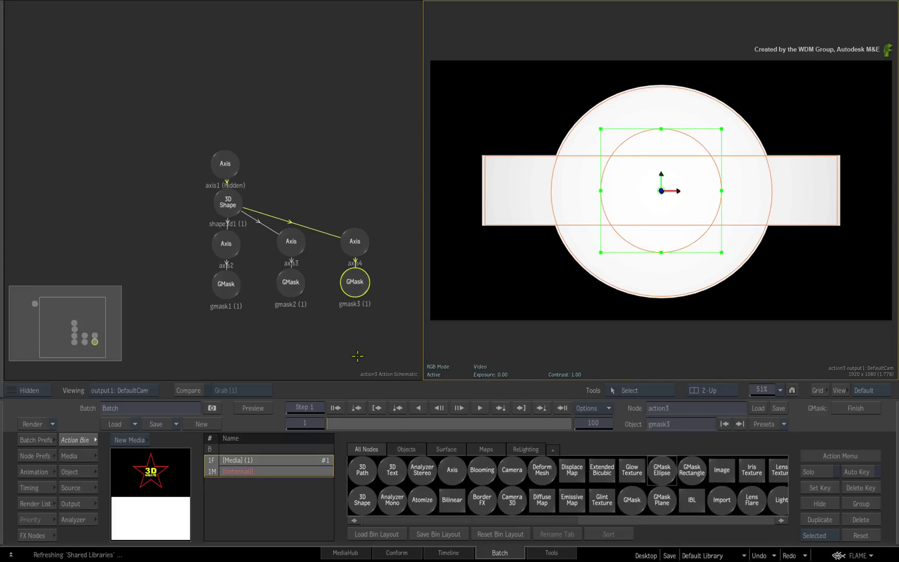
click(228, 202)
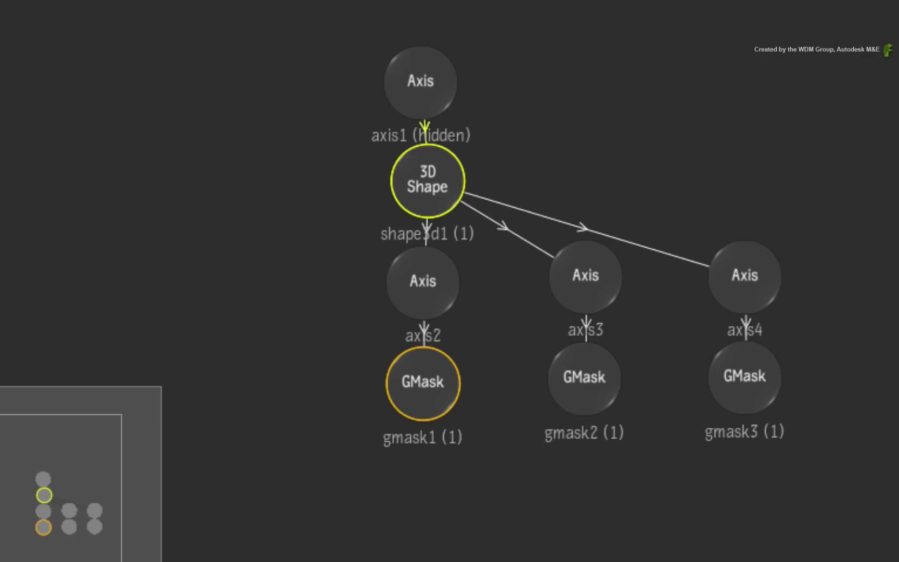
click(745, 379)
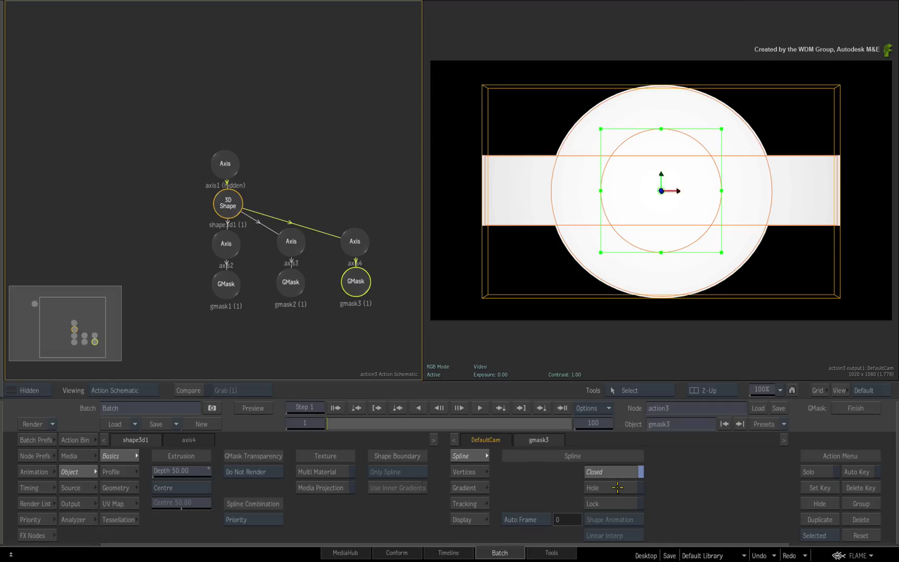
Step: Compare Hole settings: make gmask3 a hole, then gmask2 a hole with gmask3 solid
click(616, 486)
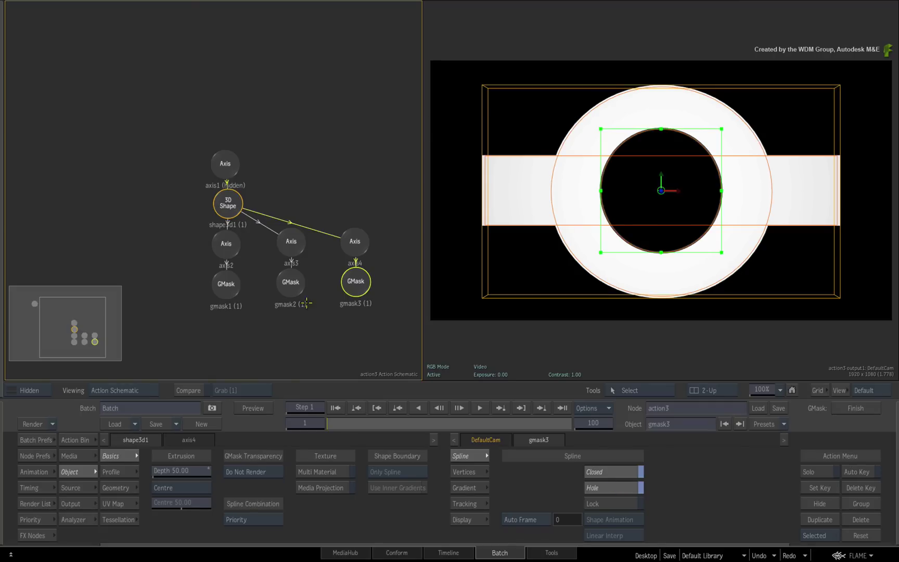
click(291, 285)
click(610, 489)
click(351, 284)
click(616, 486)
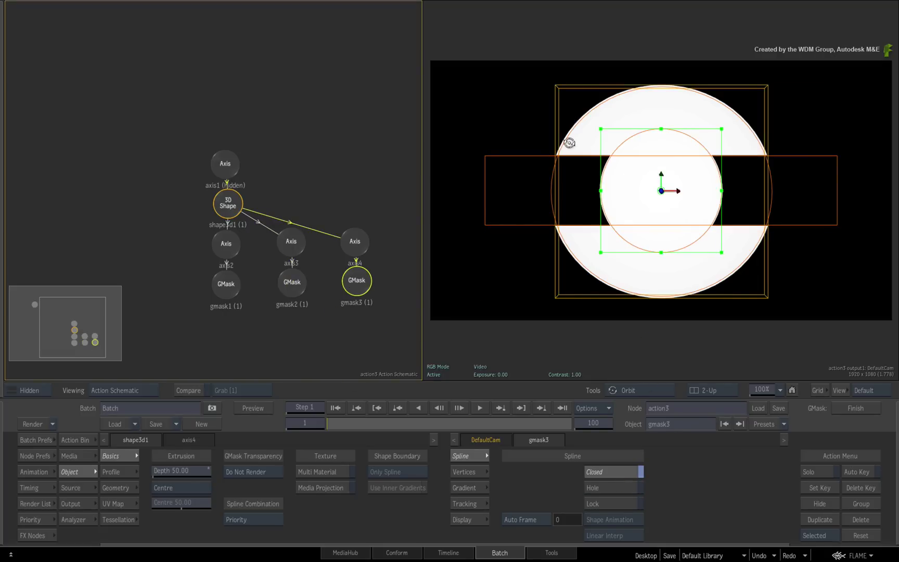
Step: Restore gmask3 as the hole and make the gmask2 bar solid again, orbiting to check
mouse_move(569, 141)
mouse_down()
mouse_move(672, 191)
mouse_move(748, 191)
mouse_move(387, 255)
mouse_move(445, 251)
mouse_move(322, 337)
mouse_up()
click(619, 490)
click(295, 282)
click(614, 488)
mouse_move(595, 204)
mouse_down()
mouse_move(777, 225)
mouse_move(717, 201)
mouse_move(831, 160)
mouse_up()
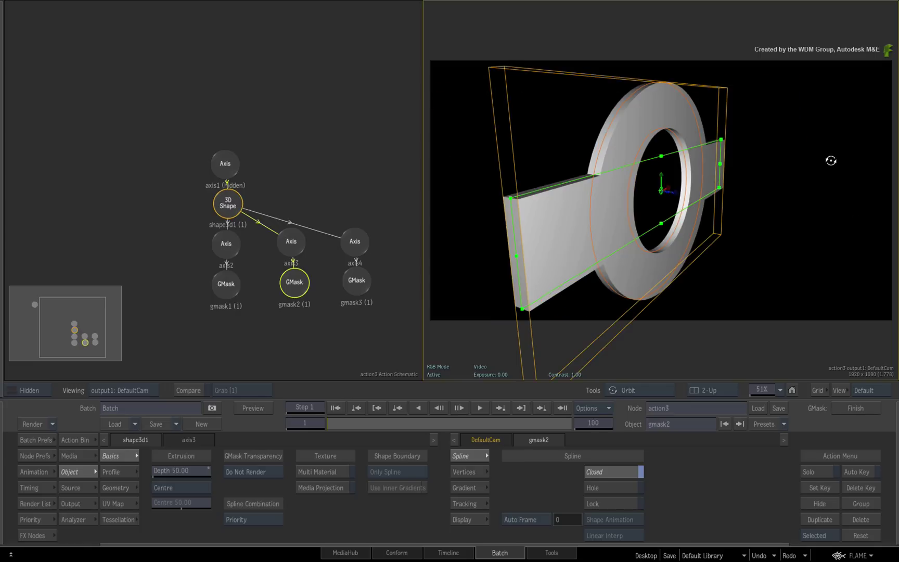
mouse_move(831, 161)
mouse_down()
mouse_move(539, 191)
mouse_move(592, 217)
mouse_move(542, 188)
mouse_move(567, 199)
mouse_move(632, 175)
mouse_move(566, 261)
mouse_up()
Step: Check the camera and bar mask settings, then hide mask outlines and handles in the viewer
click(480, 442)
click(514, 534)
click(539, 438)
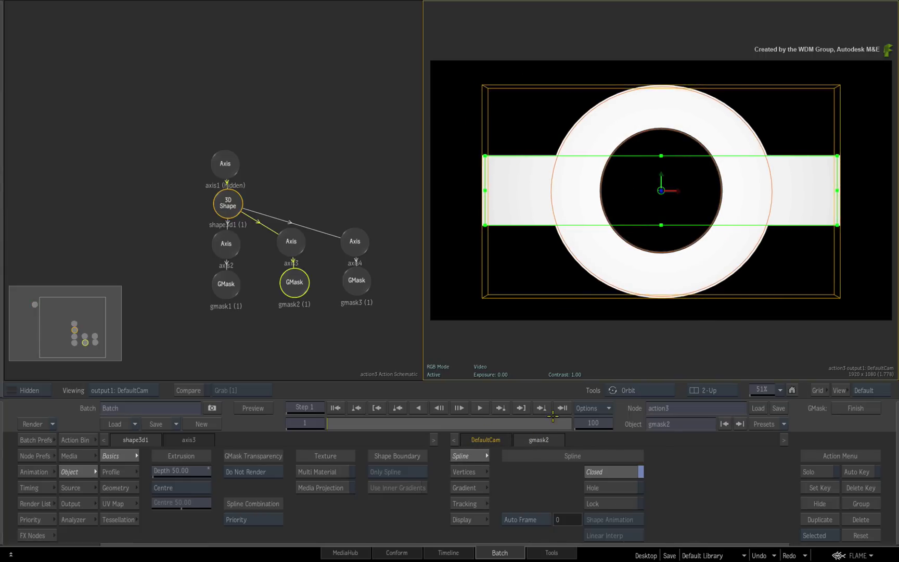
click(644, 215)
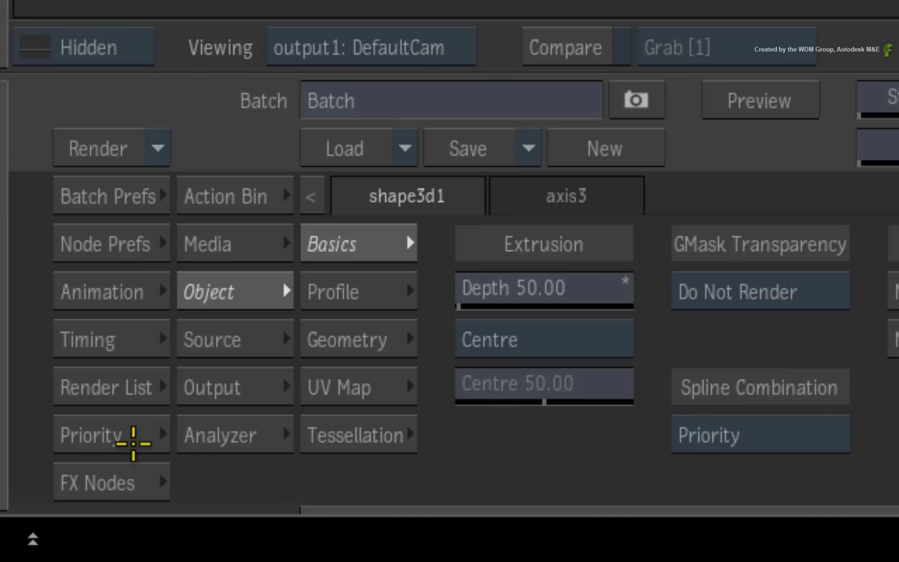
Step: Open the Priority Editor and set its filter to Action - GMasks Only
click(131, 437)
click(512, 241)
click(482, 282)
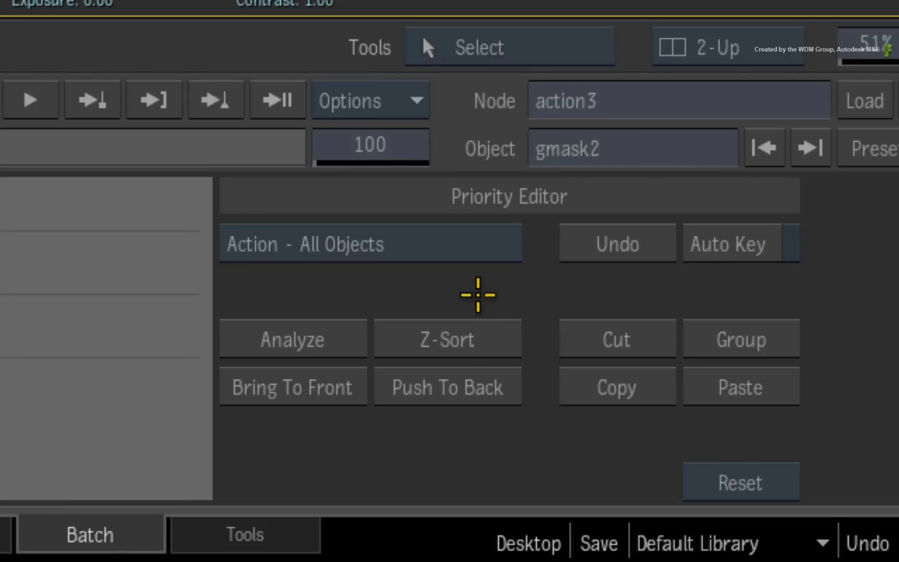
click(458, 241)
click(464, 204)
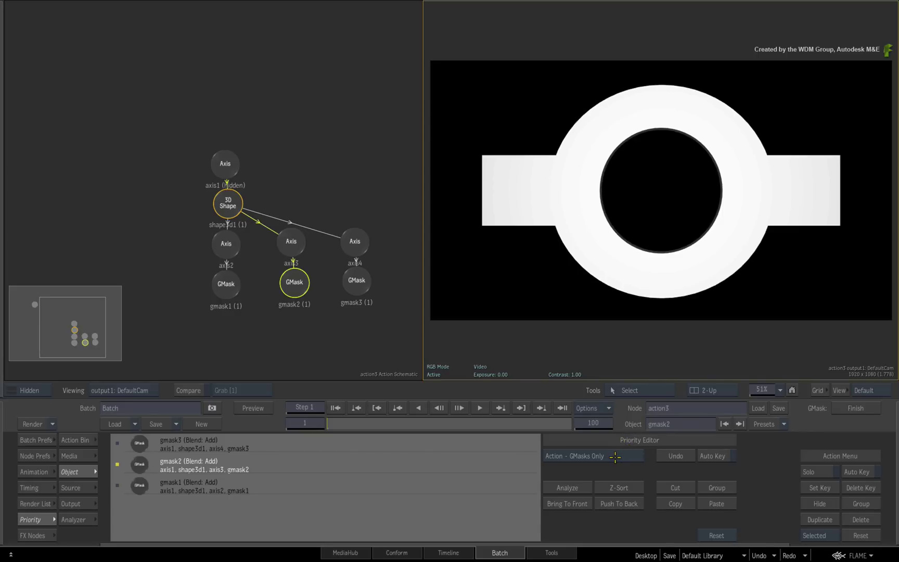
Step: Click through the gmask3, gmask2 and gmask1 rows in the priority list
click(139, 444)
click(140, 464)
click(139, 446)
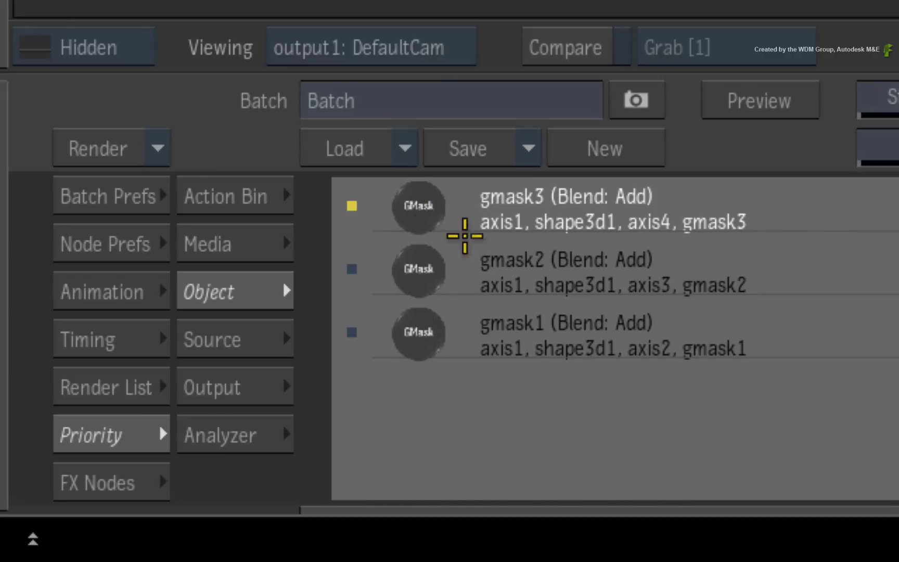
click(424, 267)
click(431, 328)
click(426, 270)
click(434, 204)
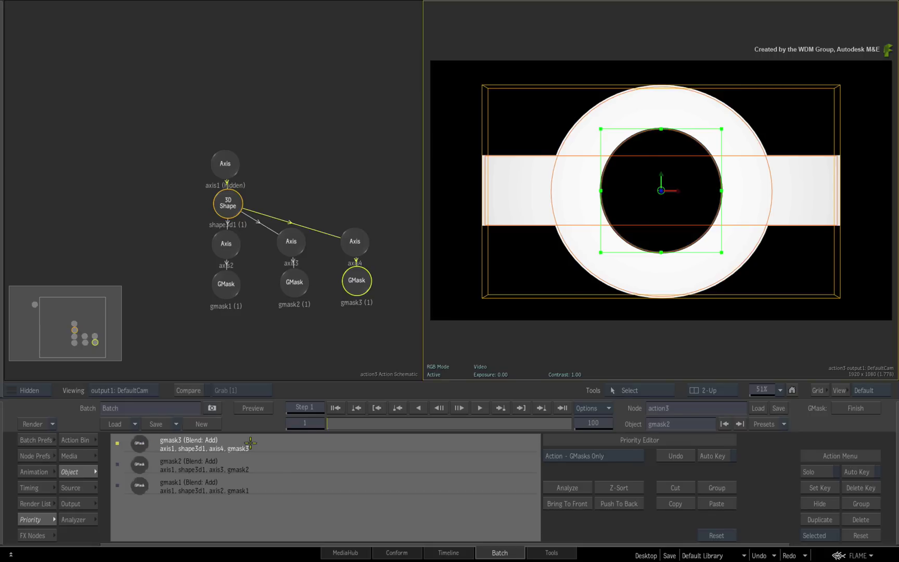
click(272, 465)
click(273, 491)
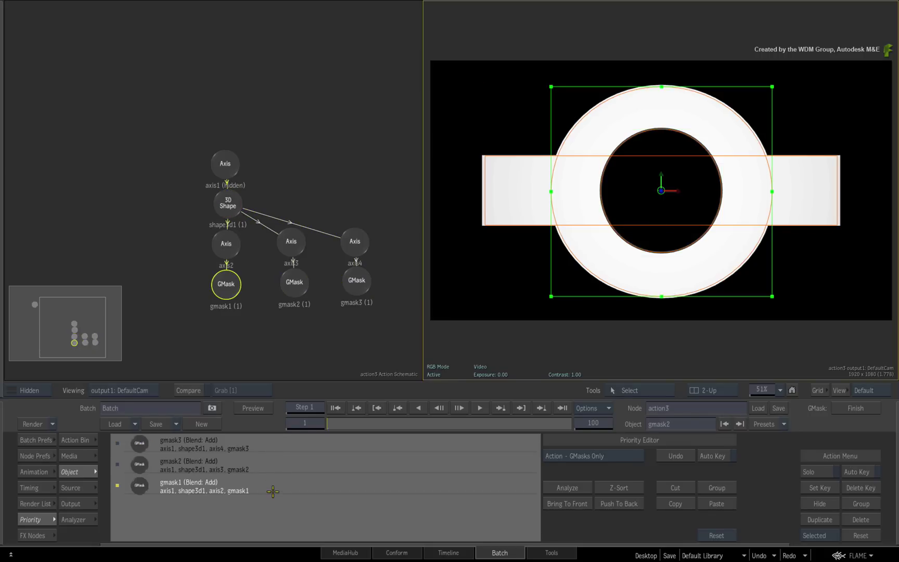
click(273, 469)
click(275, 444)
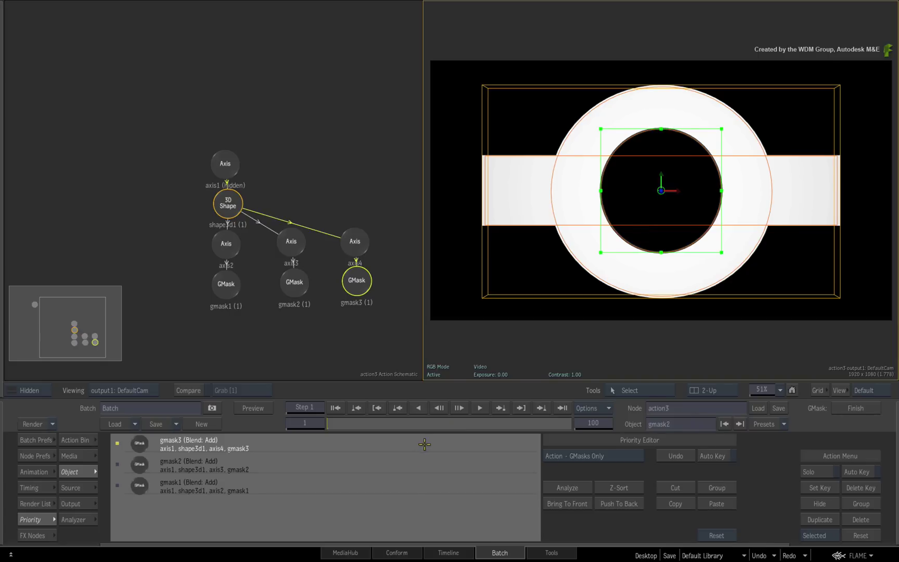
Step: Push gmask3 behind gmask2 in priority, then check the result with an edge-on orbit
click(616, 503)
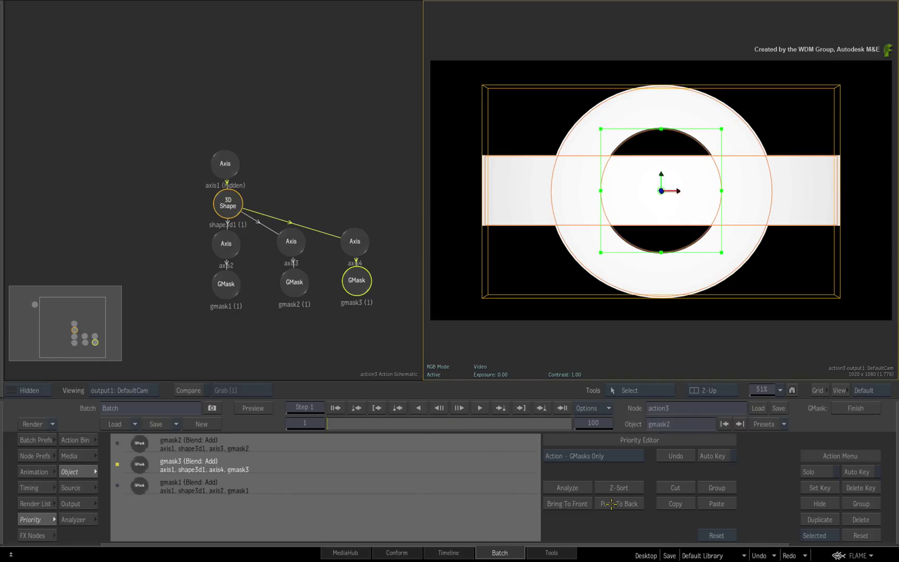
click(272, 486)
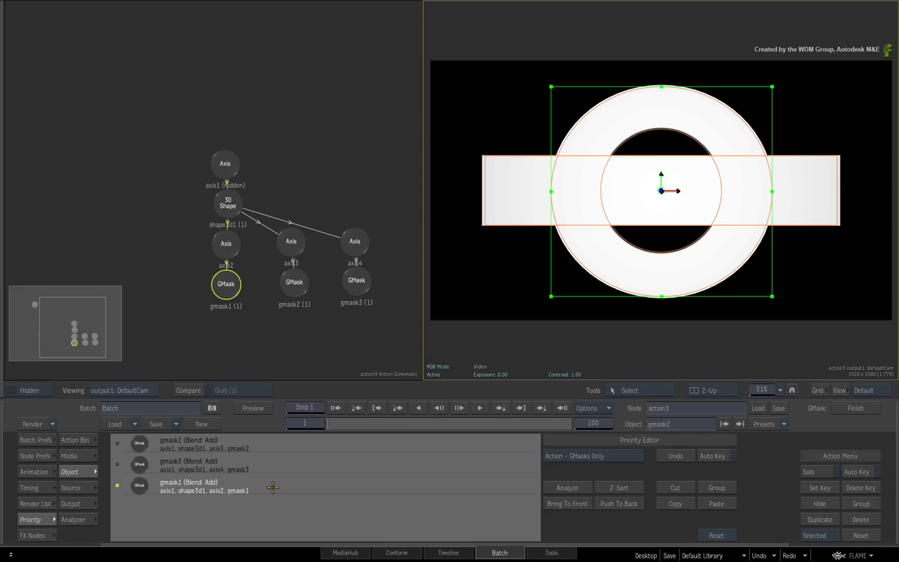
click(291, 446)
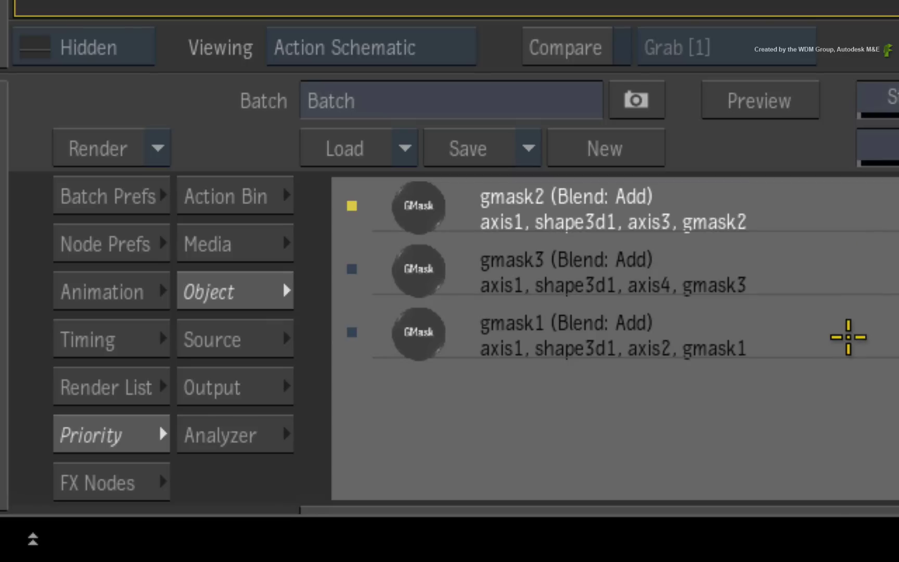
click(284, 483)
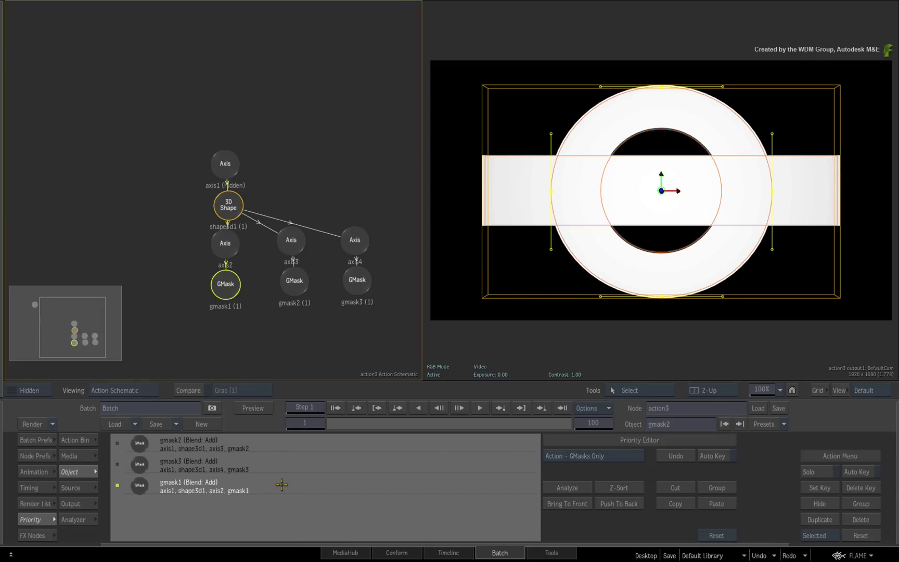
mouse_move(708, 128)
mouse_down()
mouse_move(807, 140)
mouse_move(464, 199)
mouse_move(588, 195)
mouse_move(574, 161)
mouse_move(612, 240)
mouse_up()
Step: Delete the bar mask and the centre-hole mask along with their axes
click(78, 472)
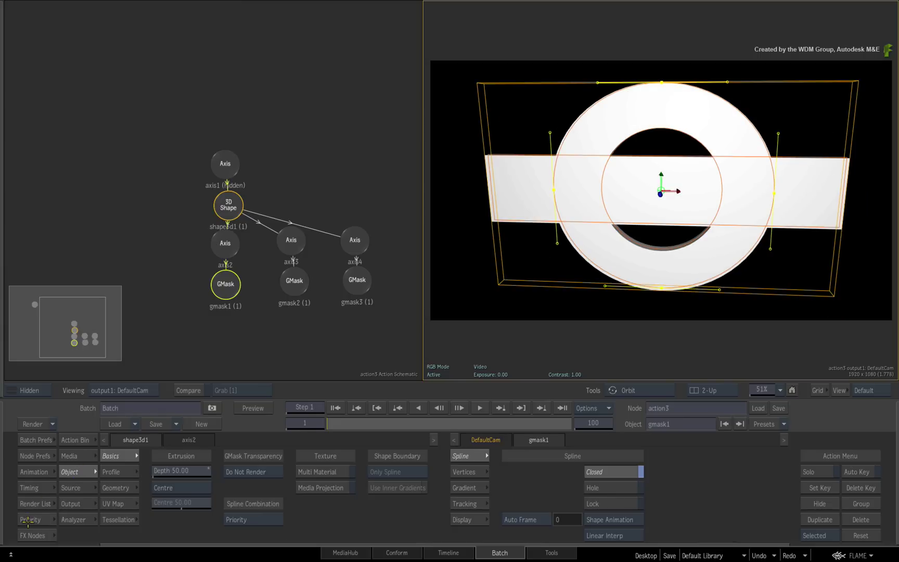
click(540, 520)
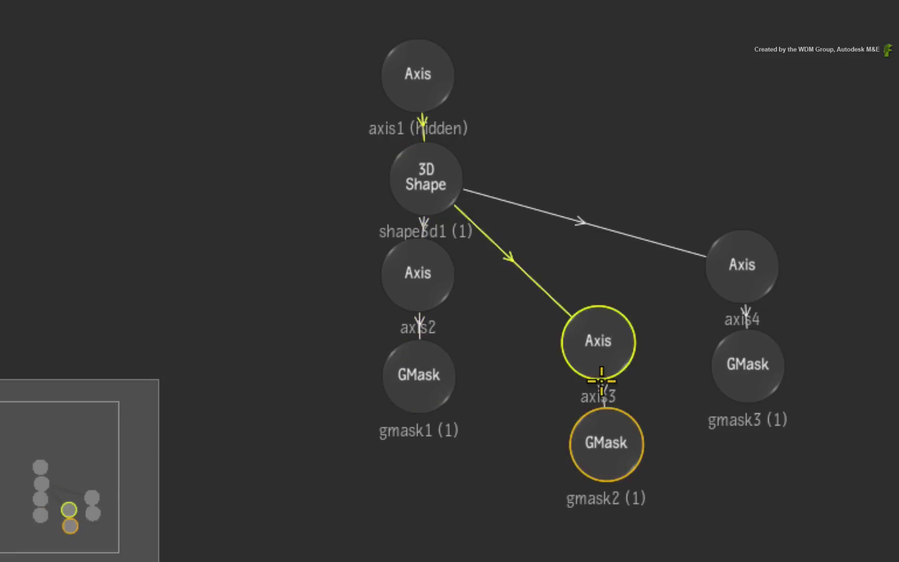
click(597, 330)
key(Delete)
click(776, 361)
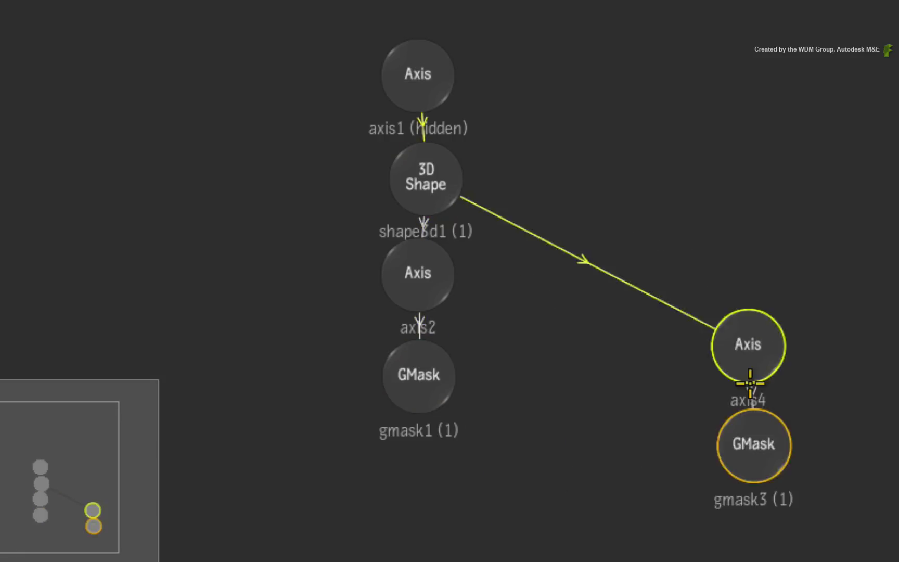
key(Delete)
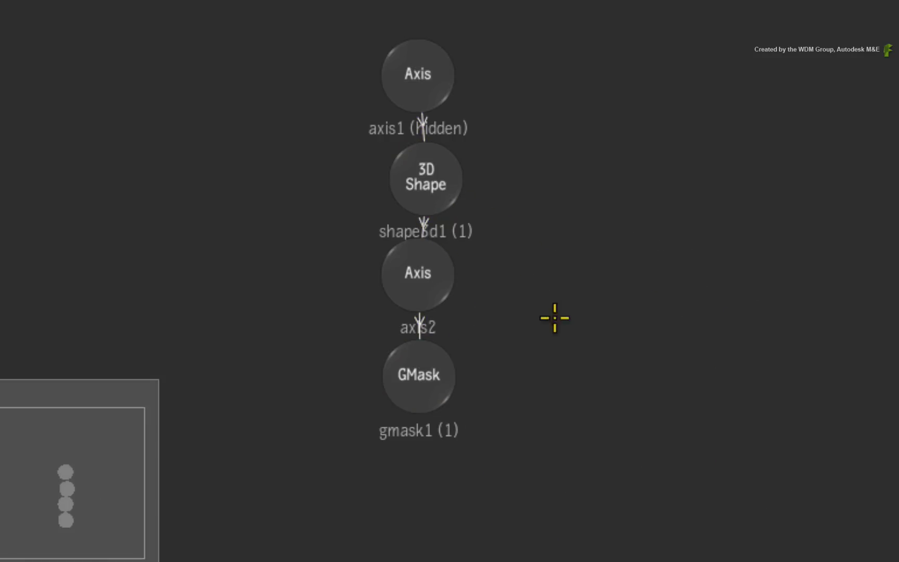
Step: Set shape3d1's Spline Combination to Intersection
click(455, 176)
click(679, 457)
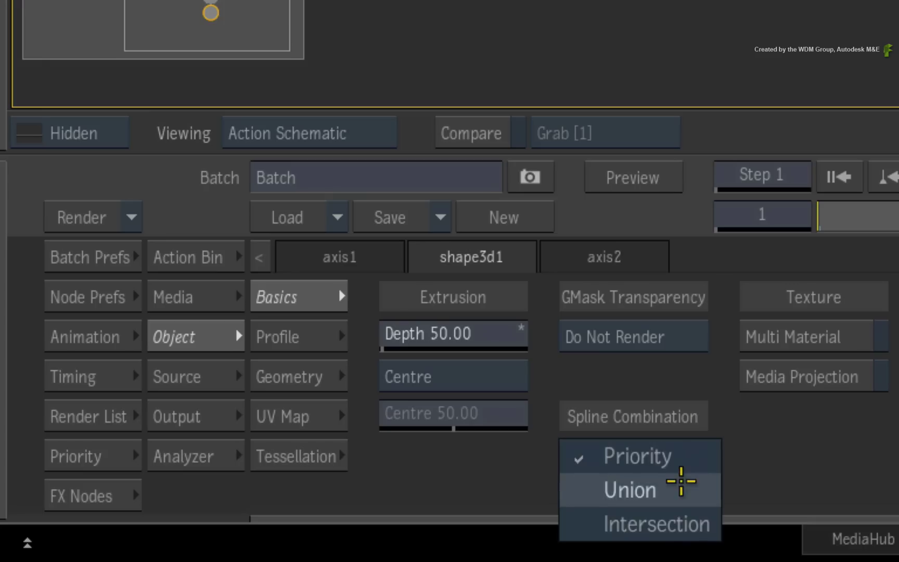
click(690, 523)
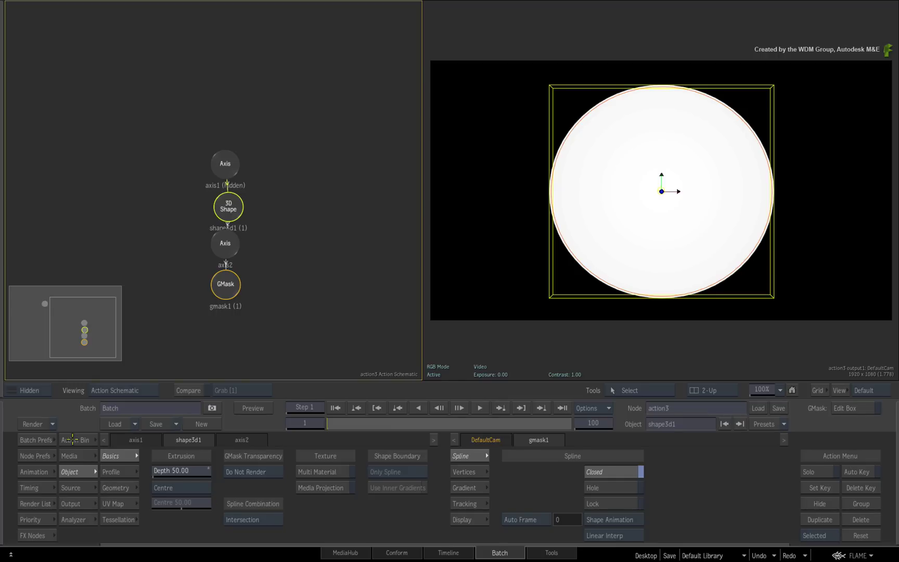
Step: Add a new GMask node from the Action Bin
click(73, 440)
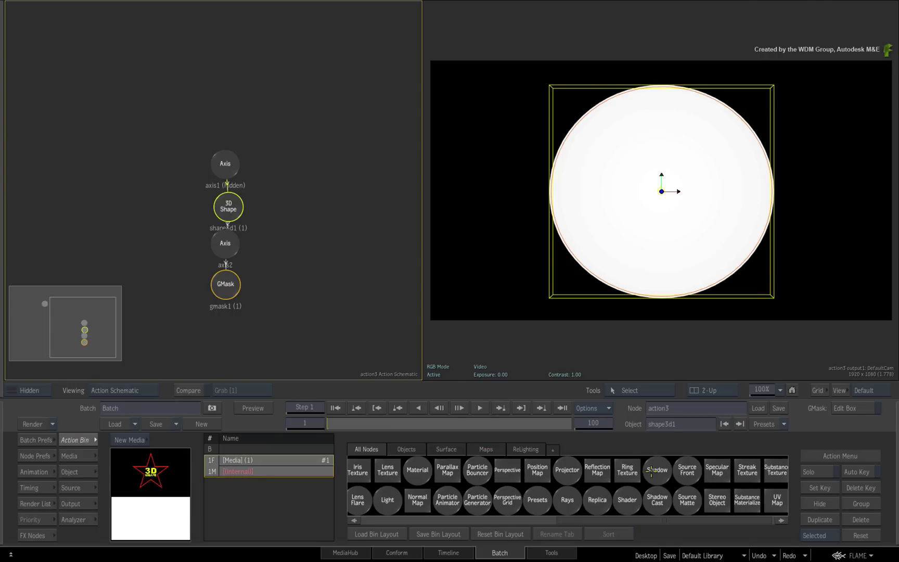
key(g)
click(597, 500)
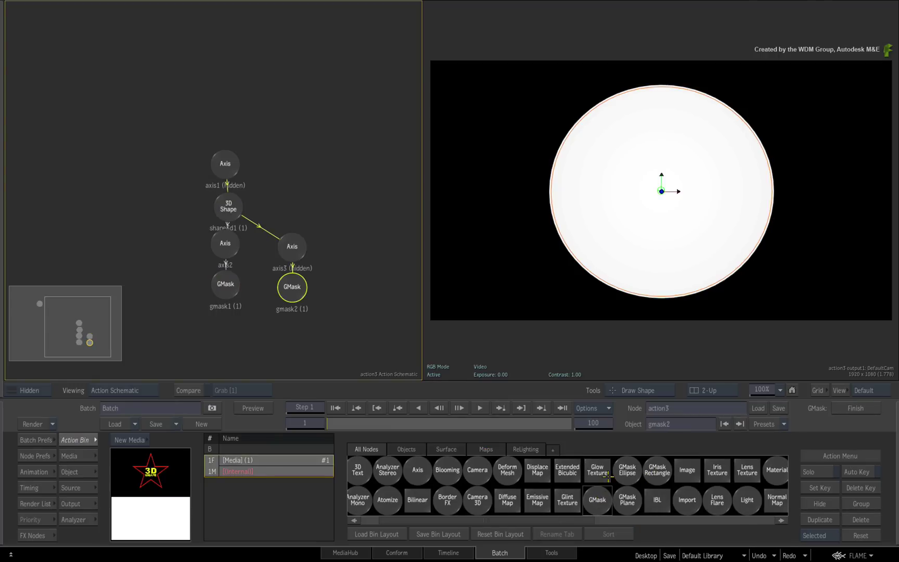
Step: Draw a closed four-point trapezoid over the disc's top edge in full-screen view
key(grave)
click(387, 34)
click(511, 36)
click(485, 148)
click(418, 144)
click(387, 34)
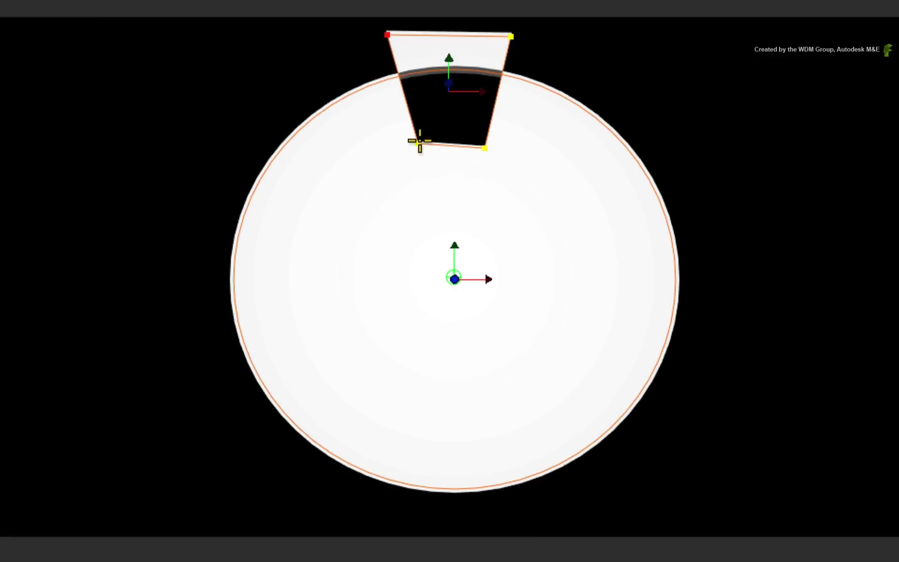
drag(420, 143, 421, 148)
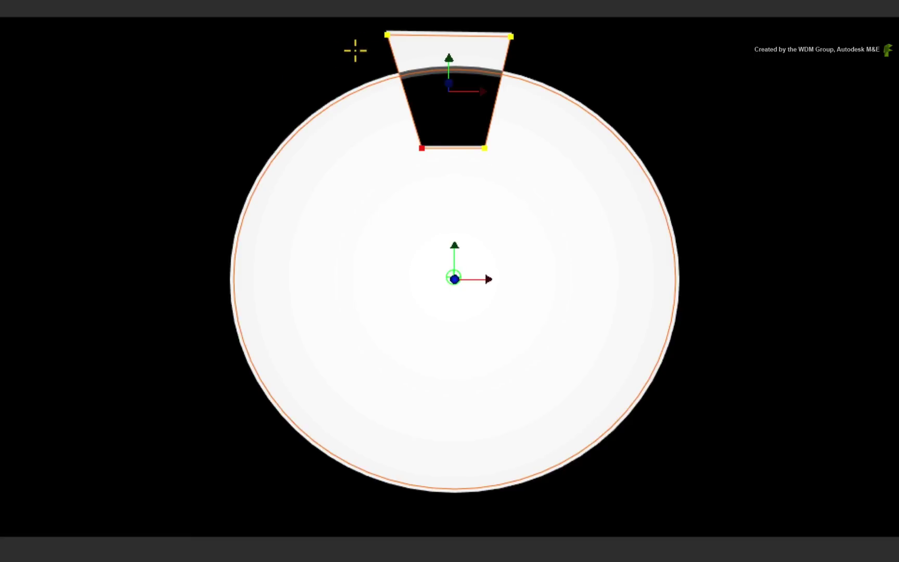
key(grave)
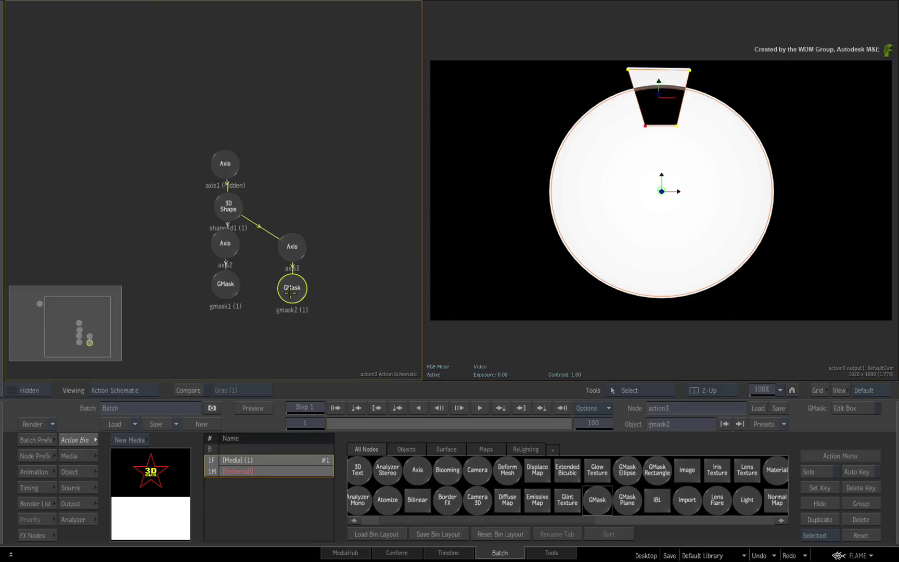
Step: Enable Hole on gmask2 and orbit the view to inspect the notch's depth
click(291, 292)
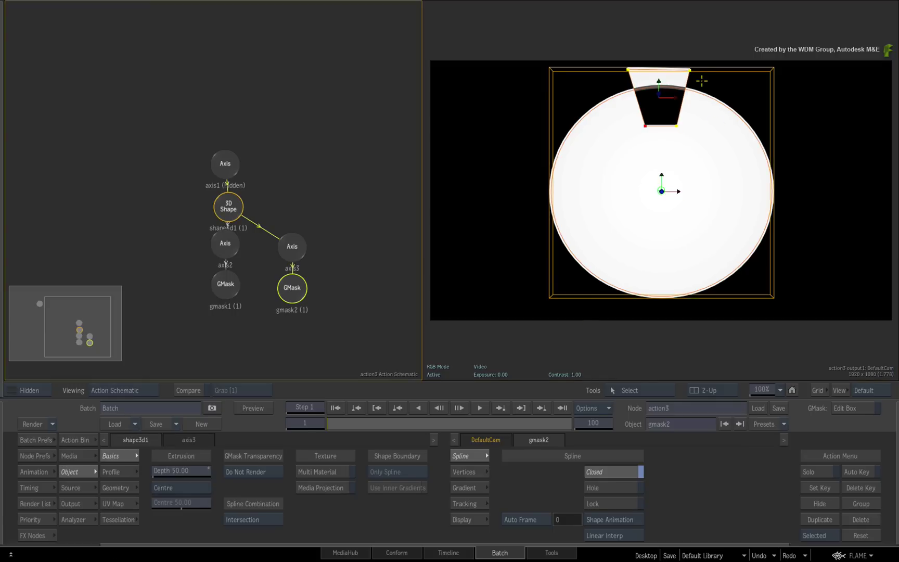
click(622, 489)
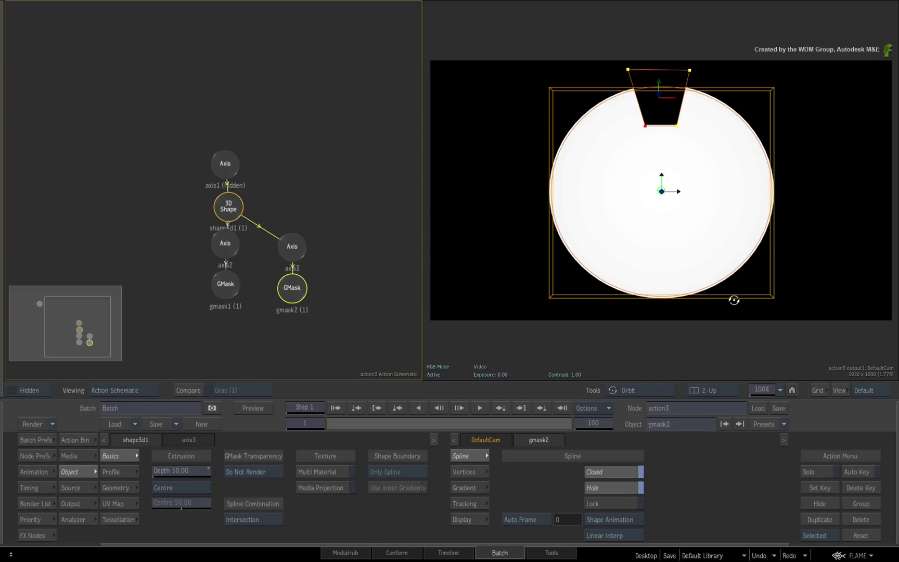
mouse_move(759, 200)
mouse_down()
mouse_move(608, 298)
mouse_move(710, 161)
mouse_move(667, 215)
mouse_move(54, 387)
mouse_up()
key(grave)
mouse_move(311, 179)
mouse_down()
mouse_move(358, 241)
mouse_move(439, 539)
mouse_move(803, 246)
mouse_move(681, 229)
mouse_up()
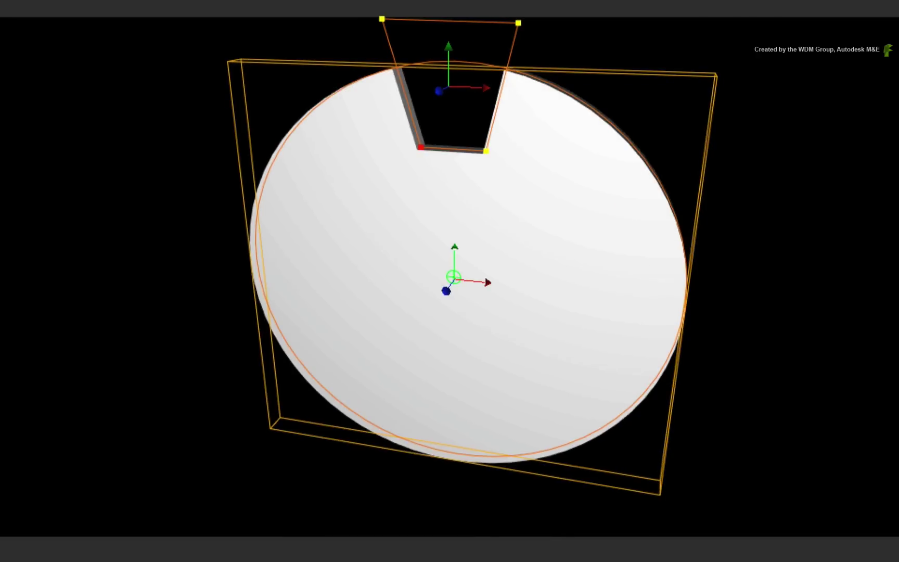
mouse_move(563, 346)
mouse_down()
mouse_move(275, 345)
mouse_move(501, 233)
mouse_move(733, 354)
mouse_move(732, 277)
mouse_move(50, 323)
mouse_move(149, 303)
mouse_move(598, 252)
mouse_move(612, 204)
mouse_move(624, 315)
mouse_move(364, 289)
mouse_move(734, 363)
mouse_move(677, 211)
mouse_move(696, 190)
mouse_up()
key(grave)
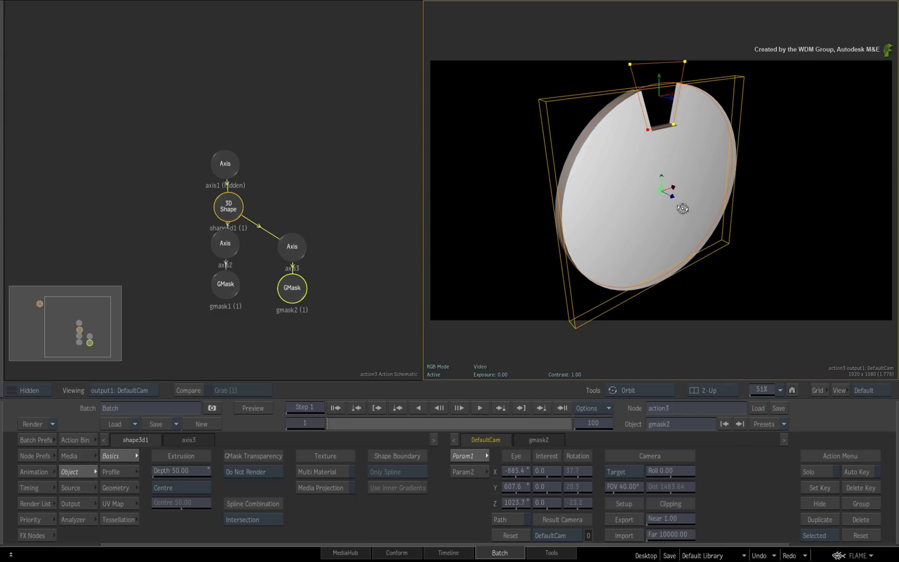
key(Escape)
Step: Add a Replica node and parent the trapezoid mask axis3/gmask2 under it
click(511, 536)
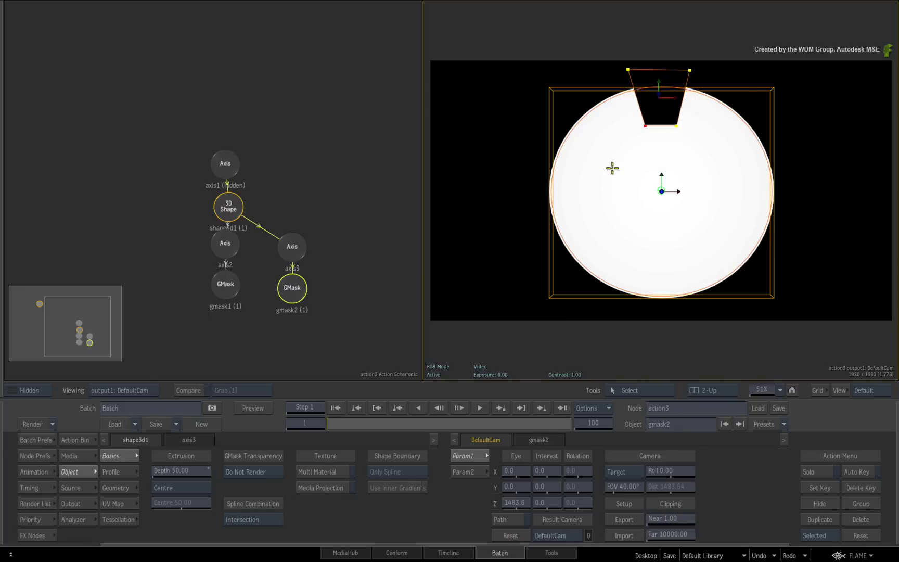
click(76, 440)
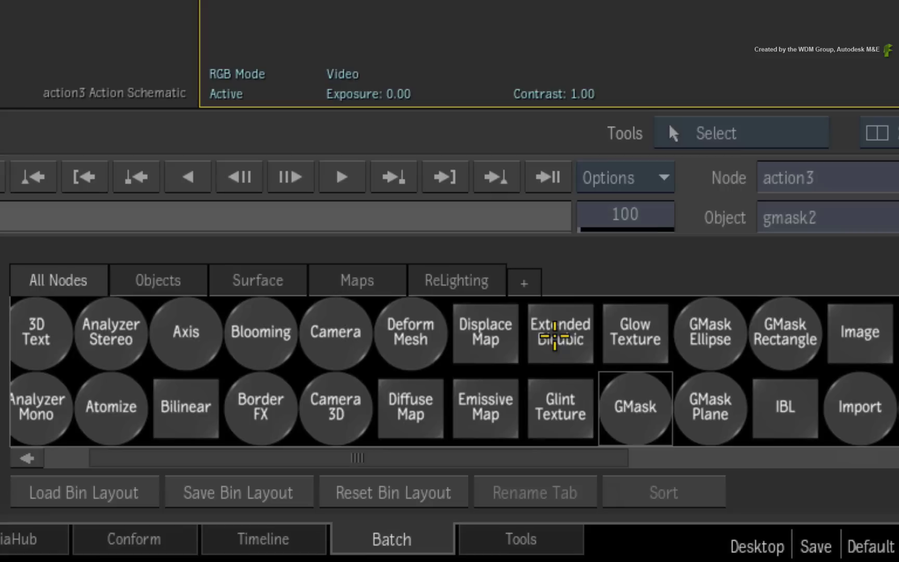
scroll(555, 336, down, 5)
mouse_move(628, 409)
mouse_down()
mouse_move(36, 322)
mouse_move(646, 123)
mouse_move(517, 206)
mouse_move(542, 344)
mouse_up()
drag(618, 391, 658, 352)
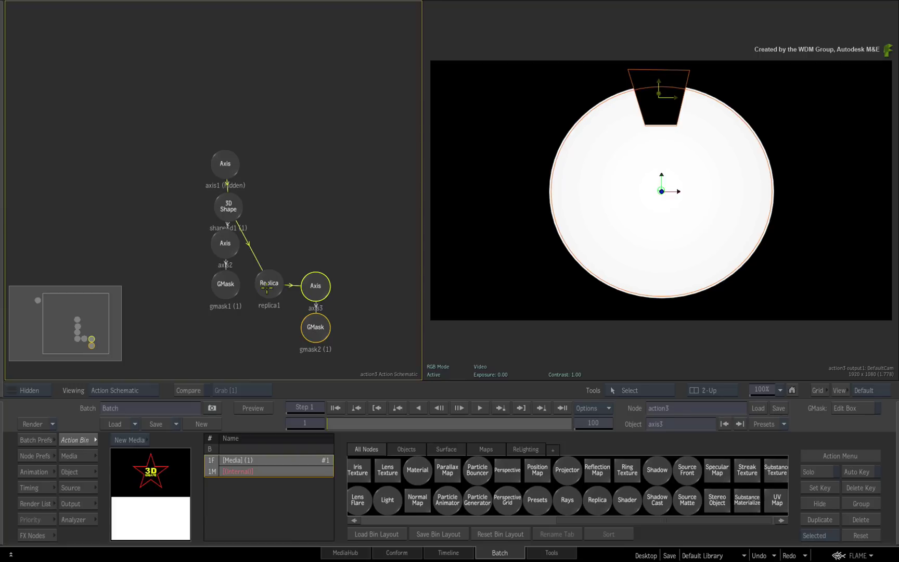
Step: Set the replica's Number to 8 and Offset Z Rotation to 45°
click(266, 287)
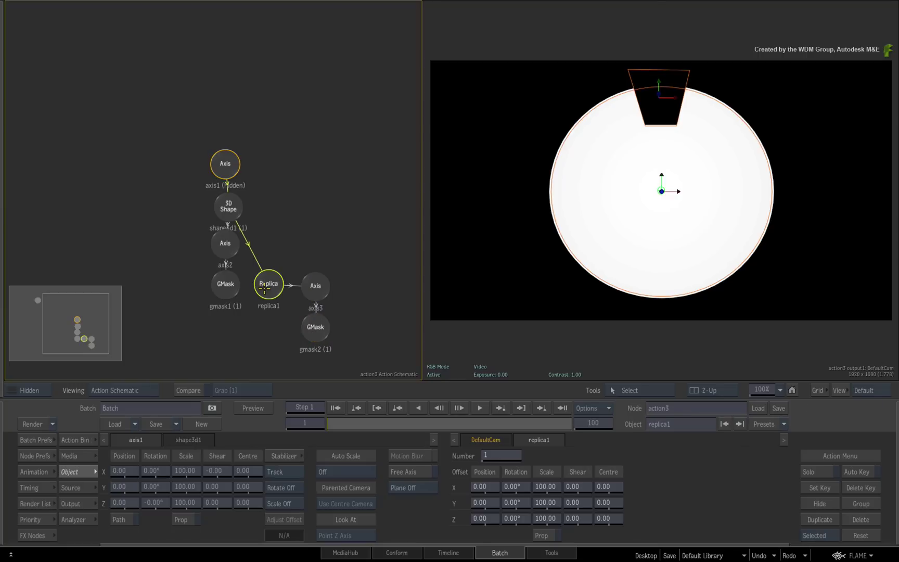
click(507, 461)
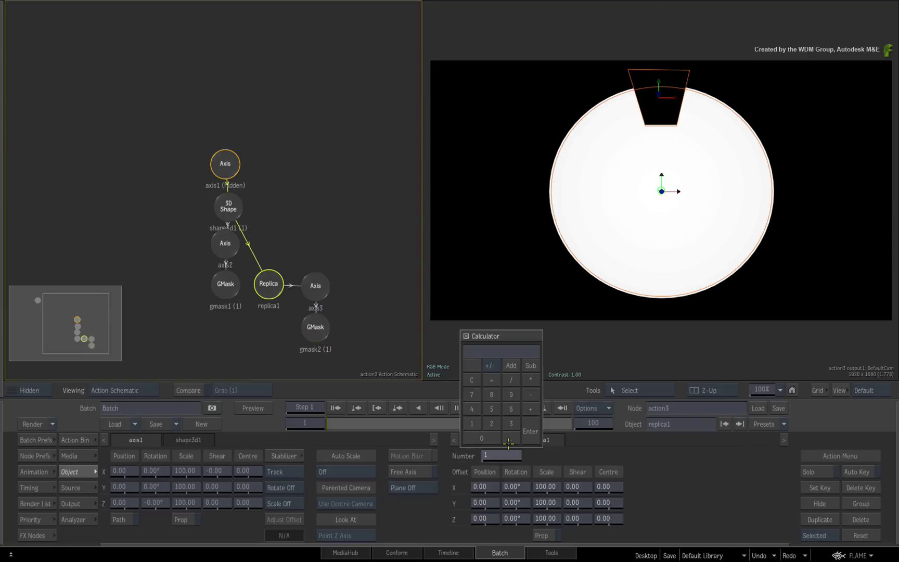
text(8)
key(Return)
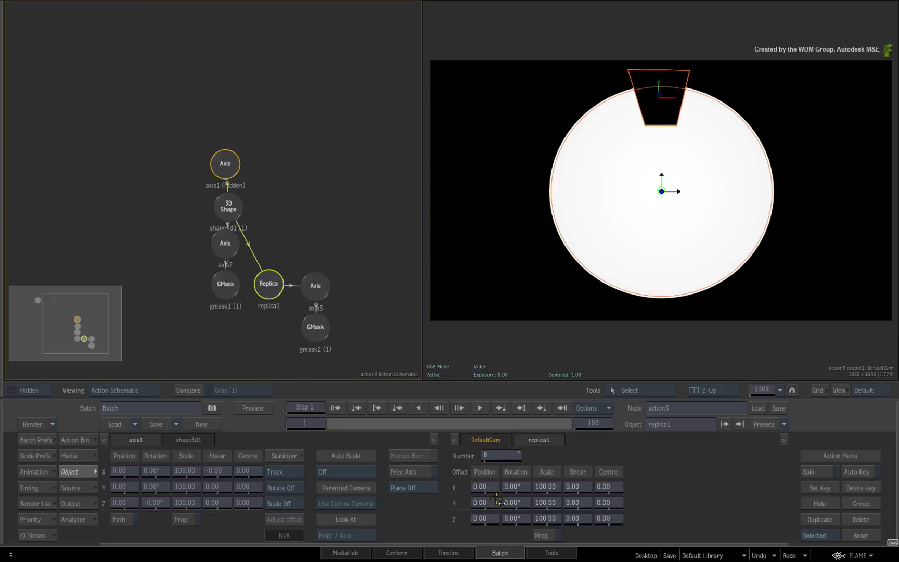
drag(514, 522, 522, 524)
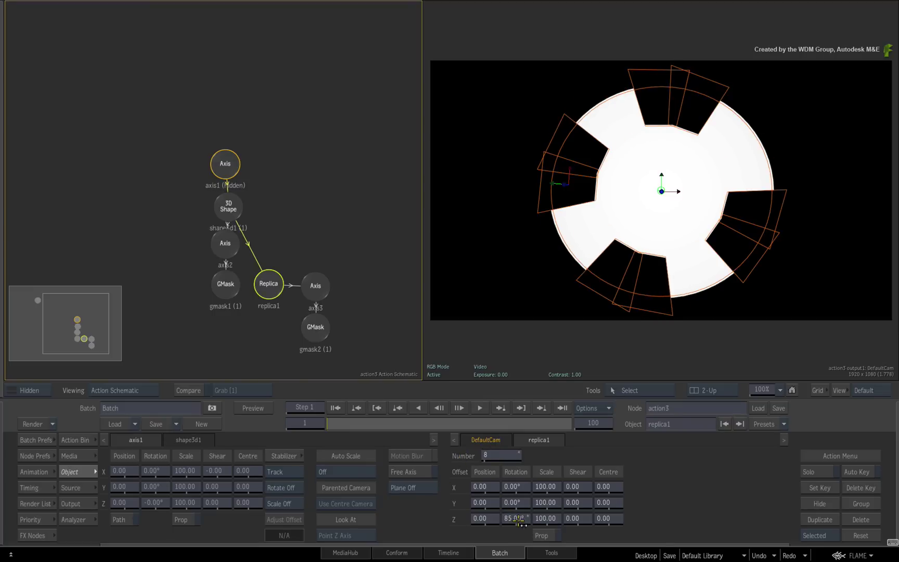
click(516, 520)
text(45)
key(Return)
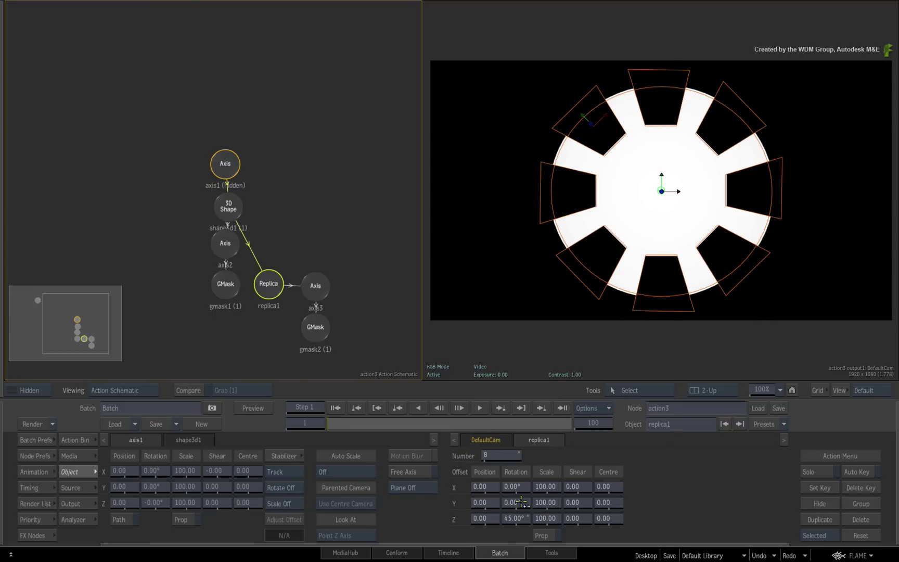
Step: Draw a small GMask Ellipse circle at the disc centre, then orbit to check the cog
click(229, 209)
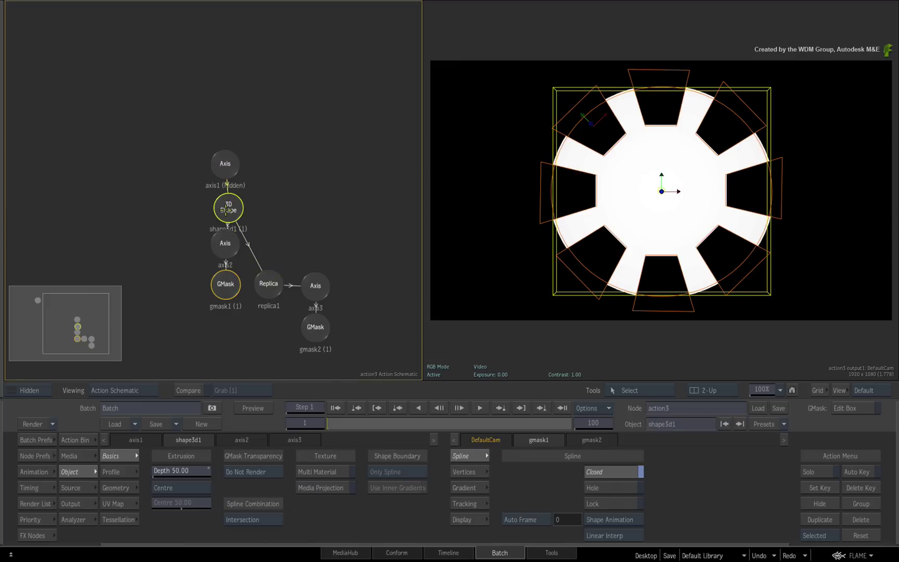
click(91, 438)
scroll(693, 487, left, 5)
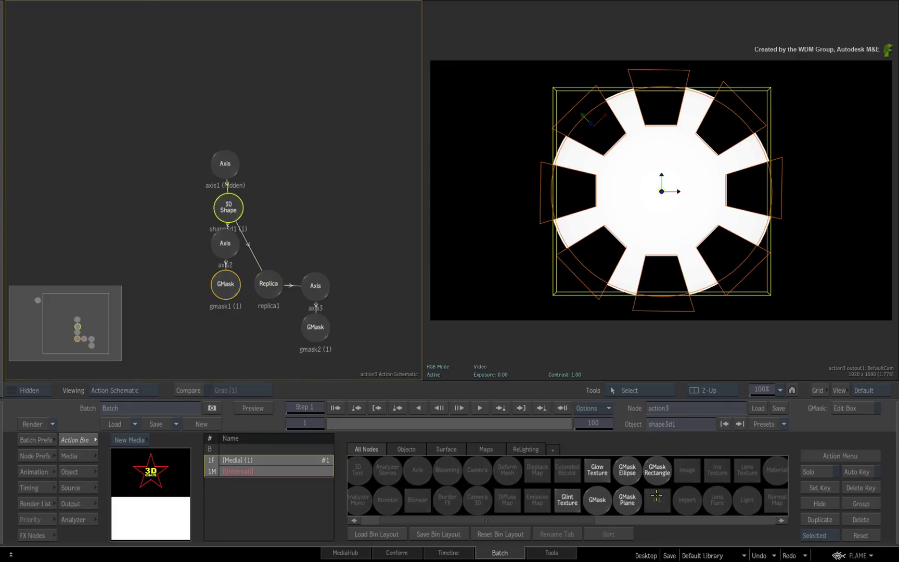
click(641, 469)
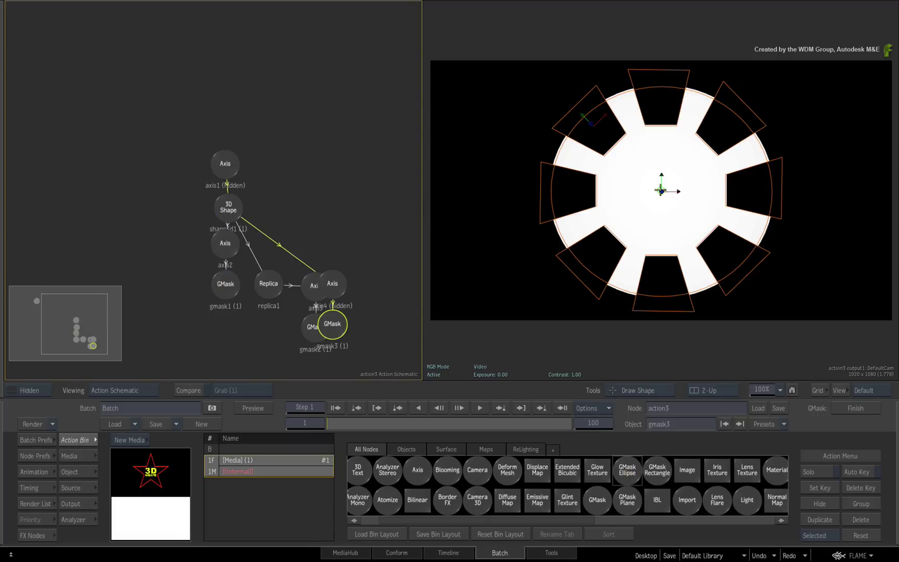
drag(661, 190, 684, 211)
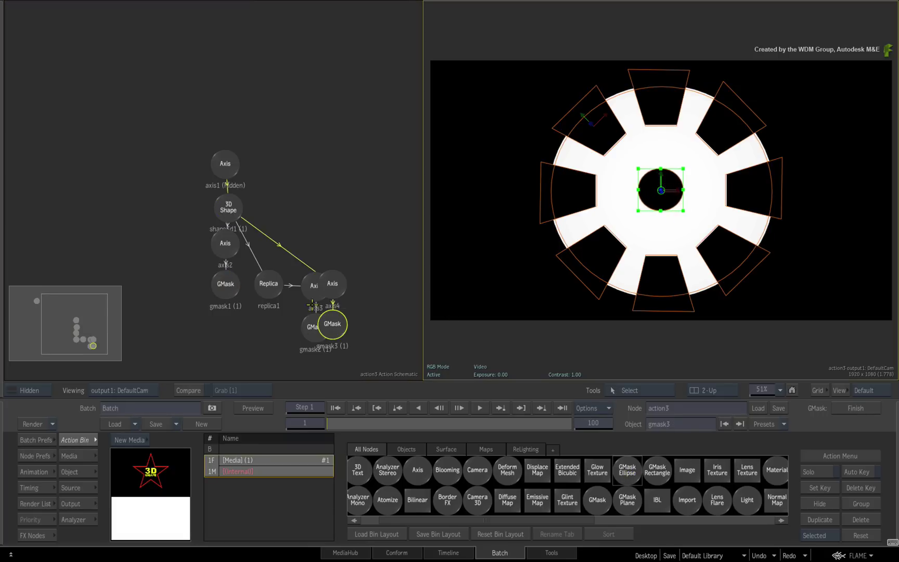
drag(329, 291, 366, 293)
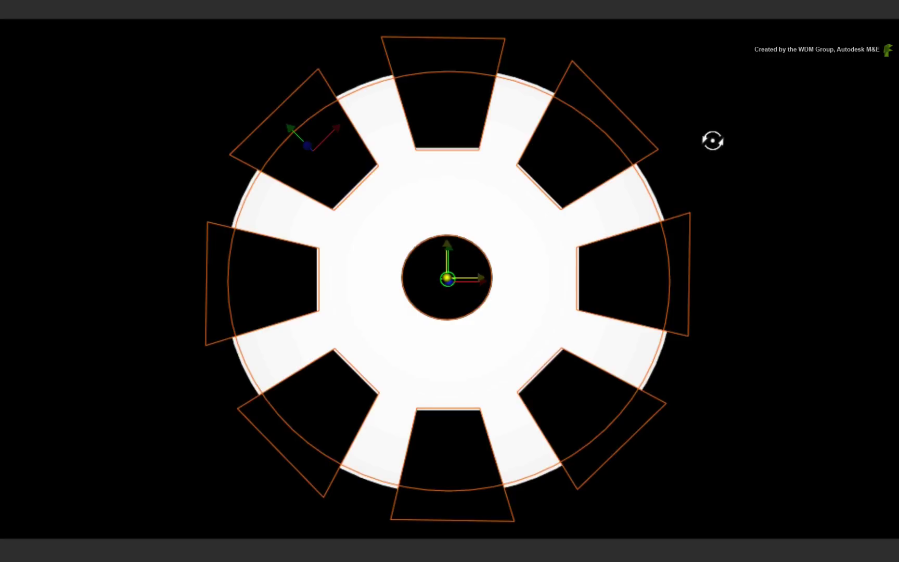
mouse_move(712, 141)
mouse_down()
mouse_move(595, 209)
mouse_move(117, 431)
mouse_move(241, 300)
mouse_move(627, 415)
mouse_move(415, 280)
mouse_move(413, 303)
mouse_move(154, 248)
mouse_move(515, 249)
mouse_move(572, 285)
mouse_move(687, 293)
mouse_move(576, 277)
mouse_move(27, 308)
mouse_move(276, 293)
mouse_move(485, 256)
mouse_move(662, 288)
mouse_move(117, 378)
mouse_move(423, 295)
mouse_up()
key(grave)
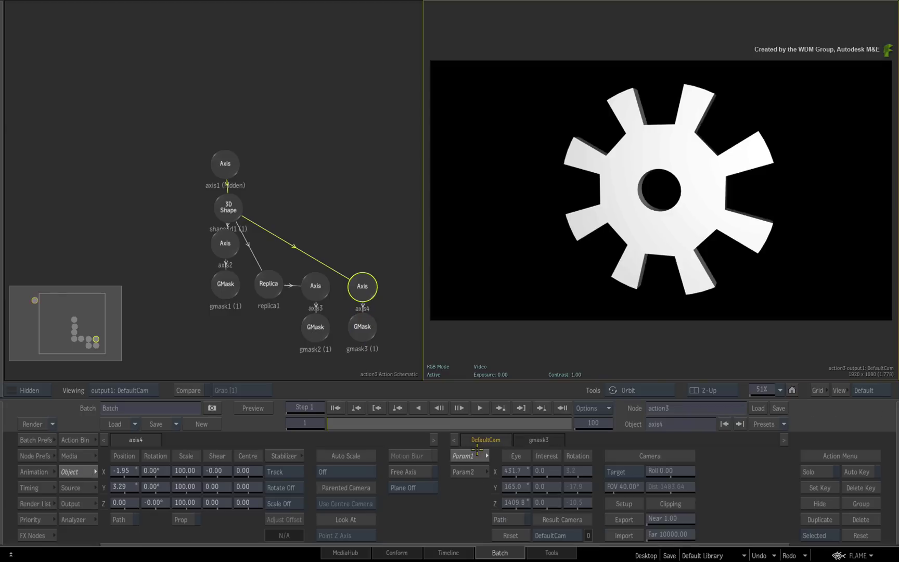
click(509, 535)
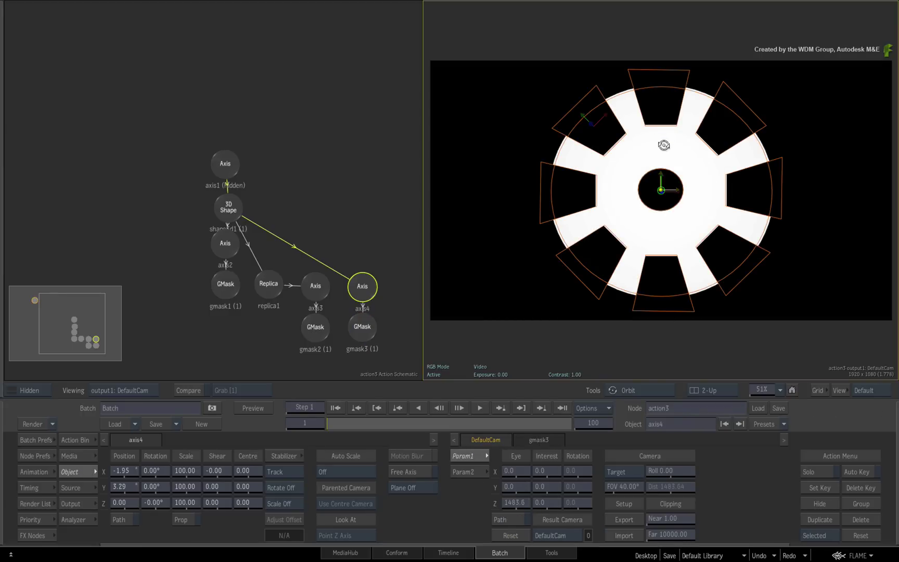
Step: Rotate the gmask2 trapezoid so all eight notches slant, then select axis1
click(318, 328)
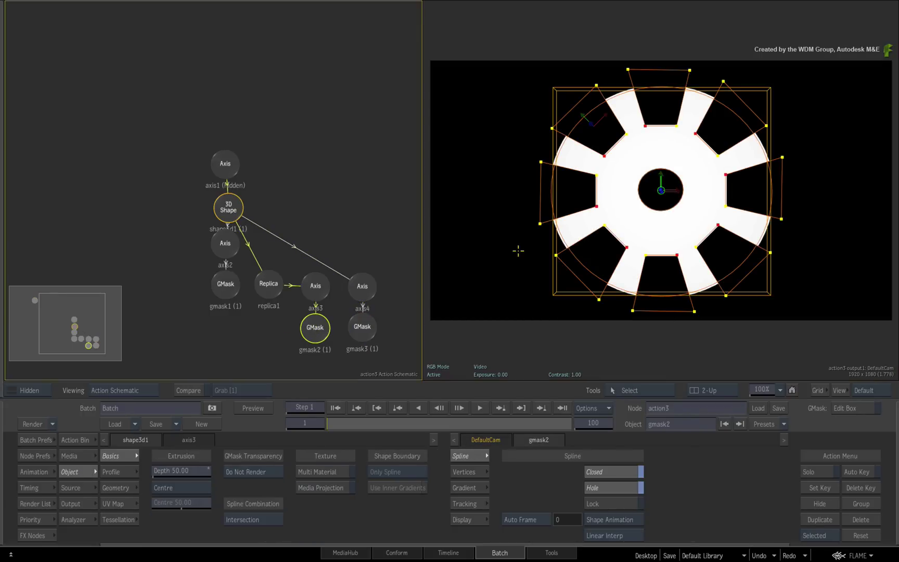
drag(632, 67, 681, 73)
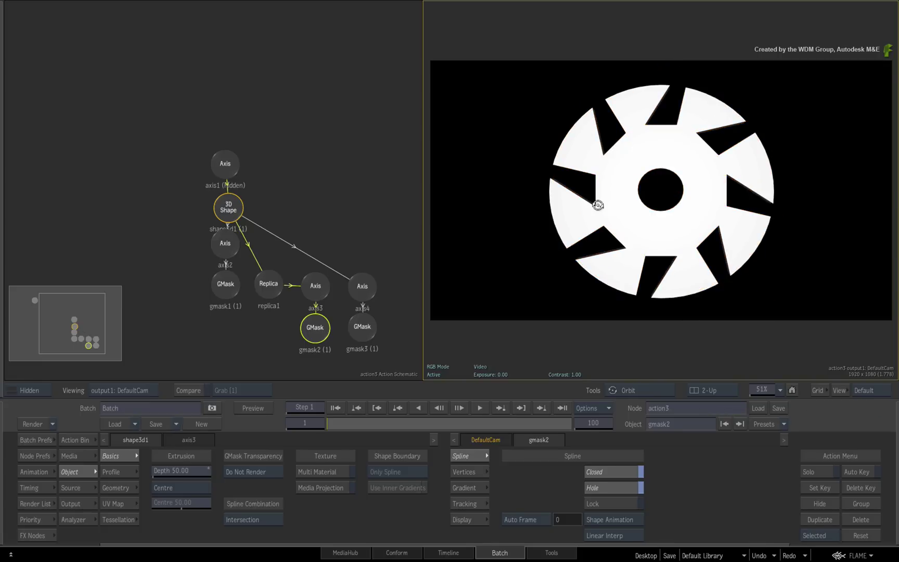
mouse_move(598, 201)
mouse_down()
mouse_move(815, 297)
mouse_move(883, 195)
mouse_move(807, 192)
mouse_move(819, 185)
mouse_move(459, 246)
mouse_move(773, 207)
mouse_move(550, 145)
mouse_move(570, 163)
mouse_move(838, 130)
mouse_move(417, 185)
mouse_move(585, 187)
mouse_move(633, 199)
mouse_move(335, 195)
mouse_up()
click(223, 163)
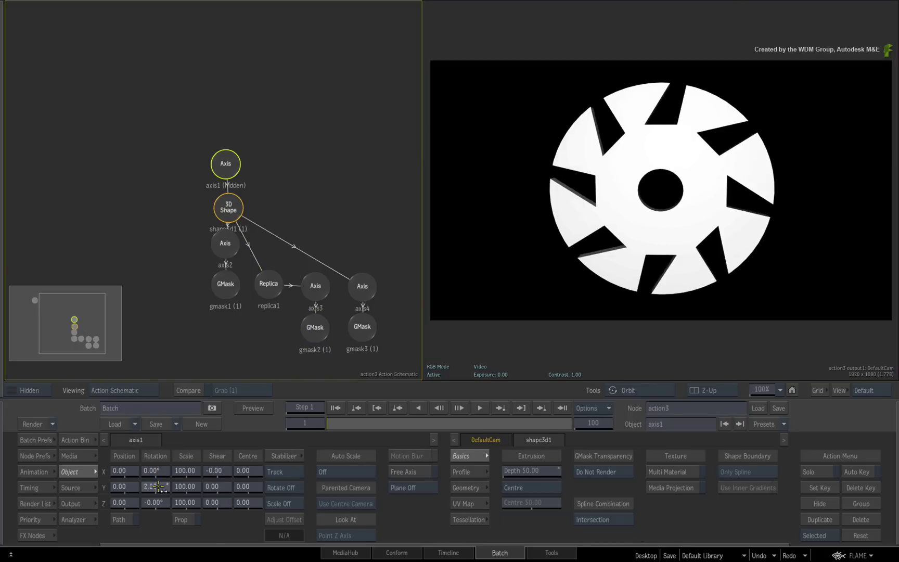